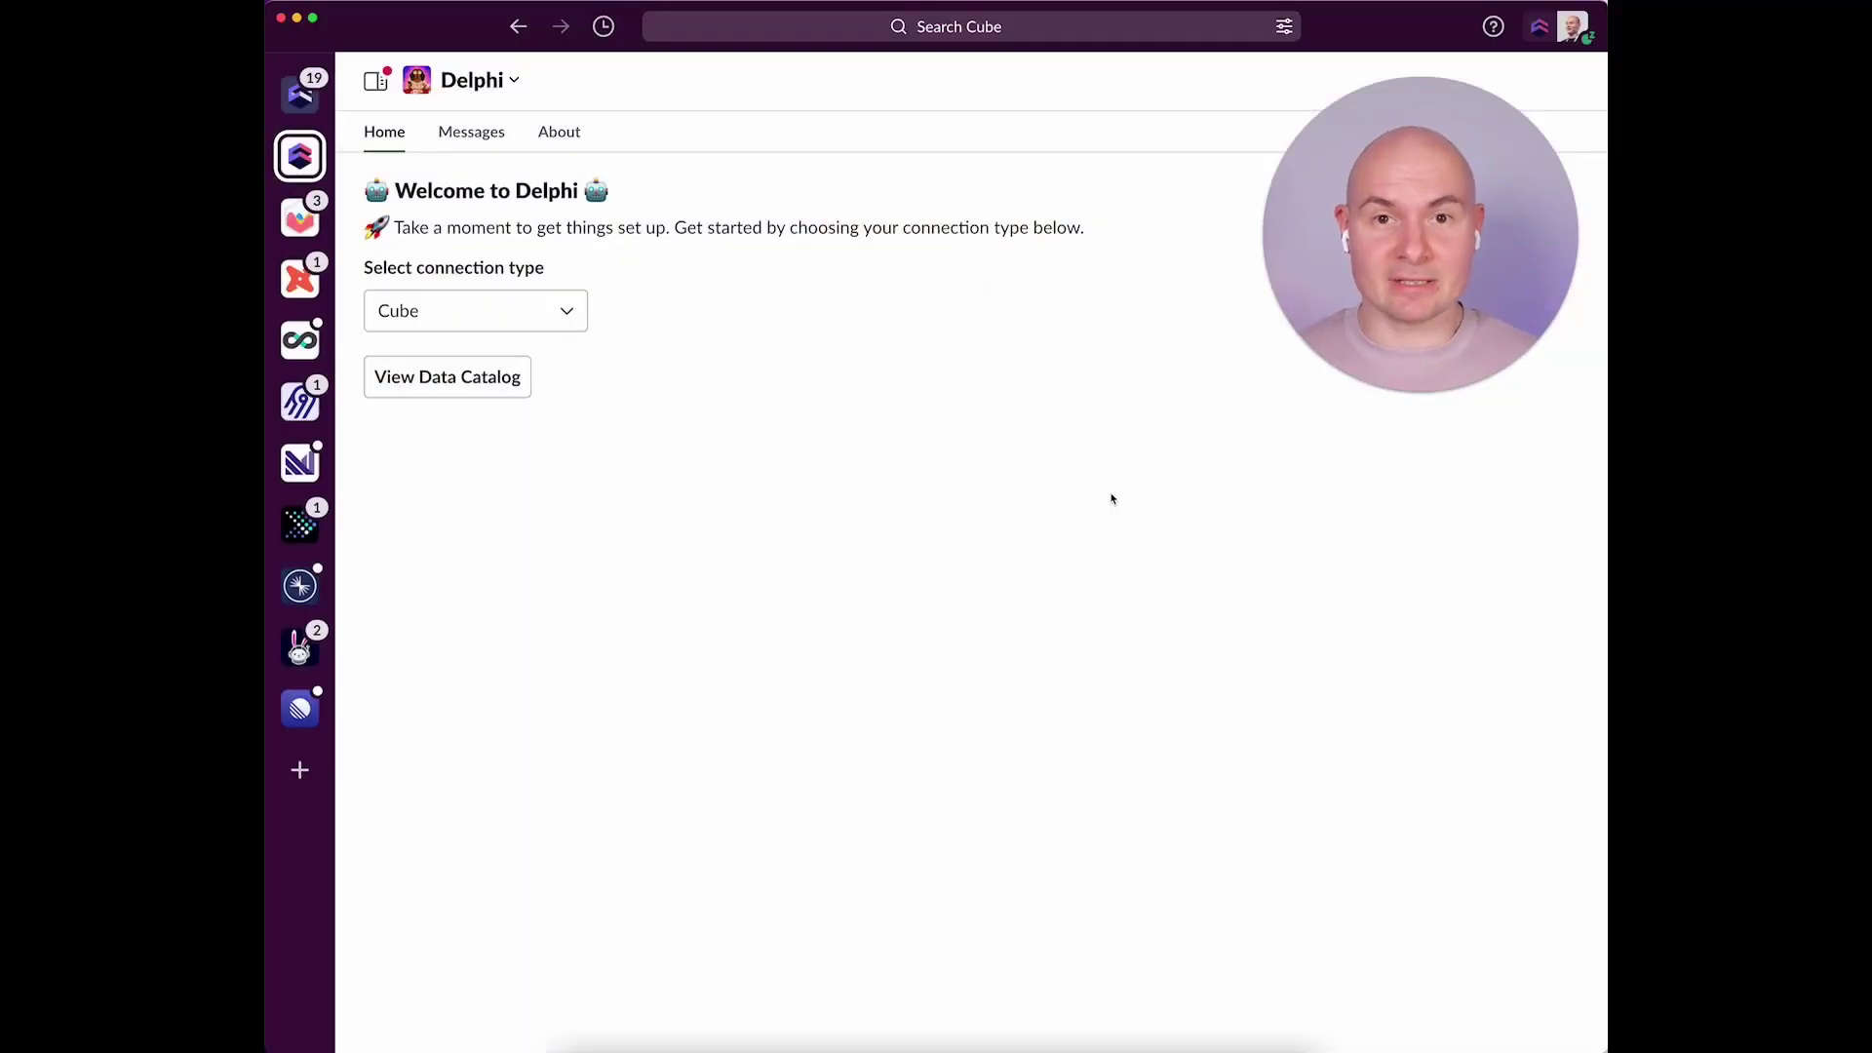
Step: Open Delphi's data catalog and examine the metrics and dimensions in the Orders catalog
click(449, 377)
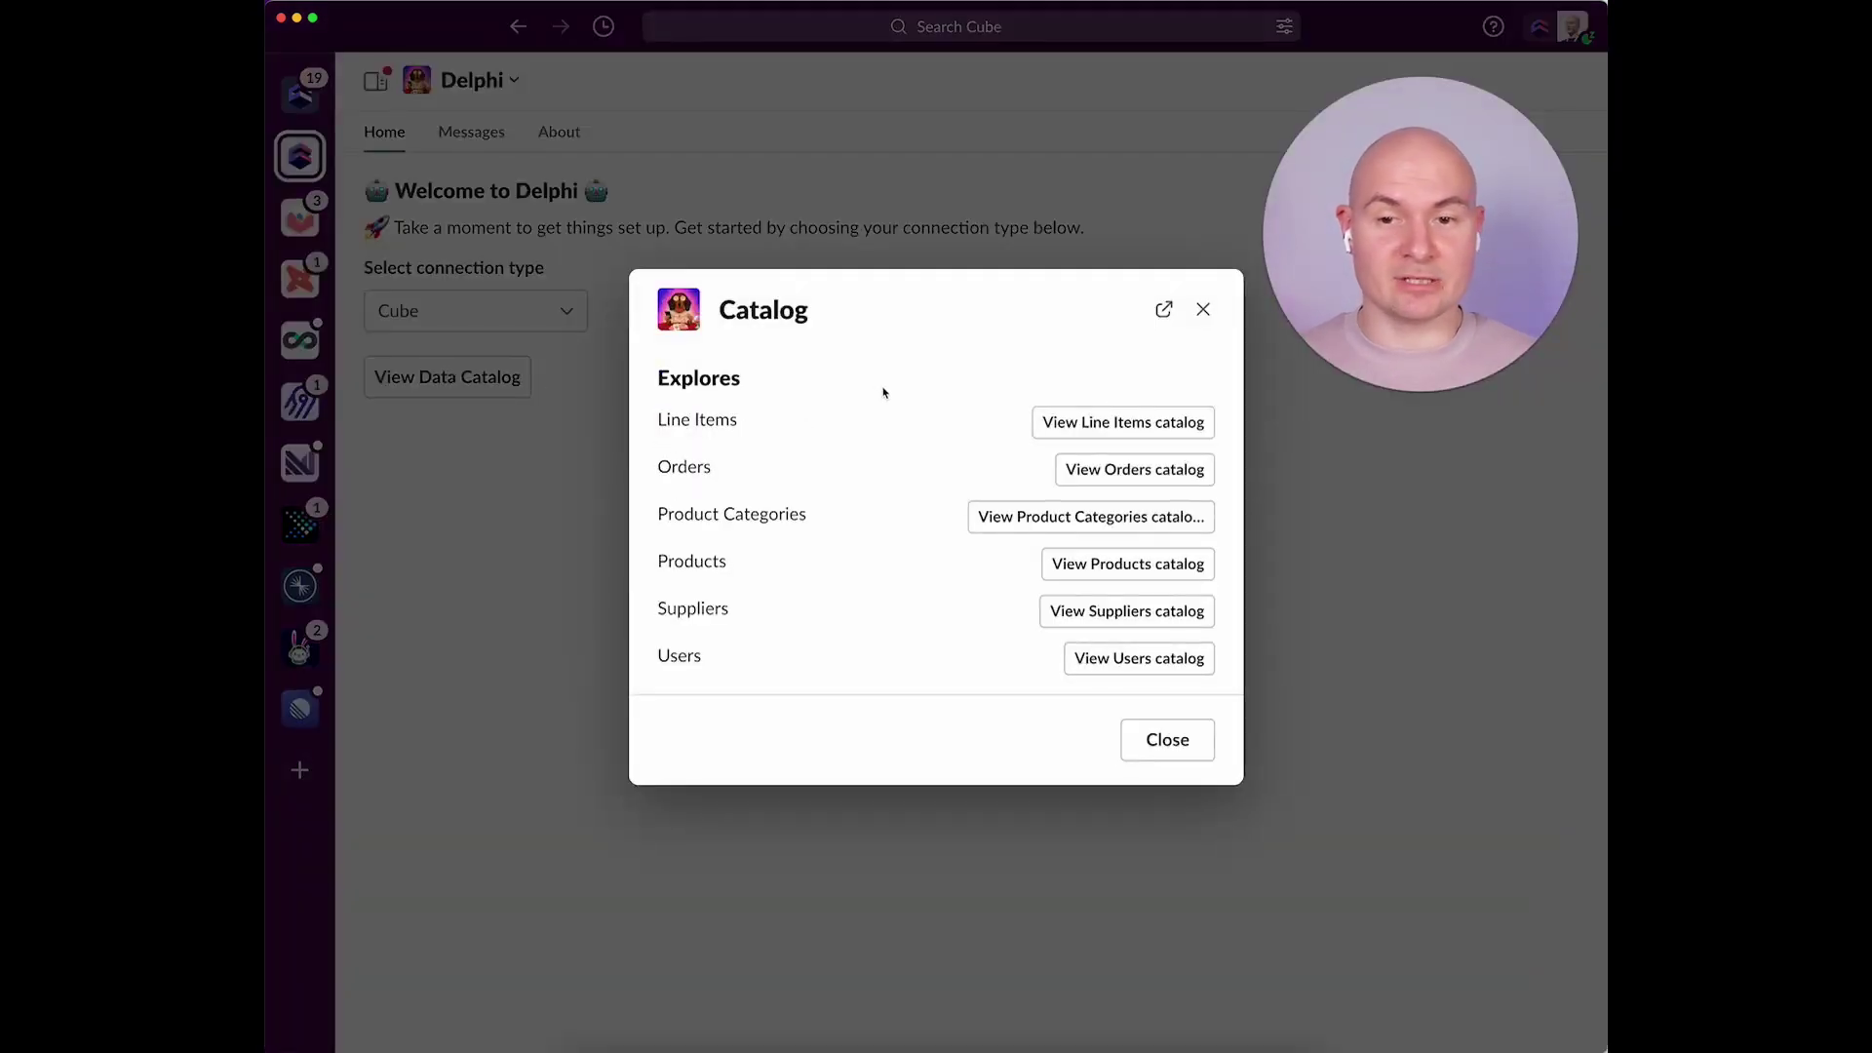
click(1148, 468)
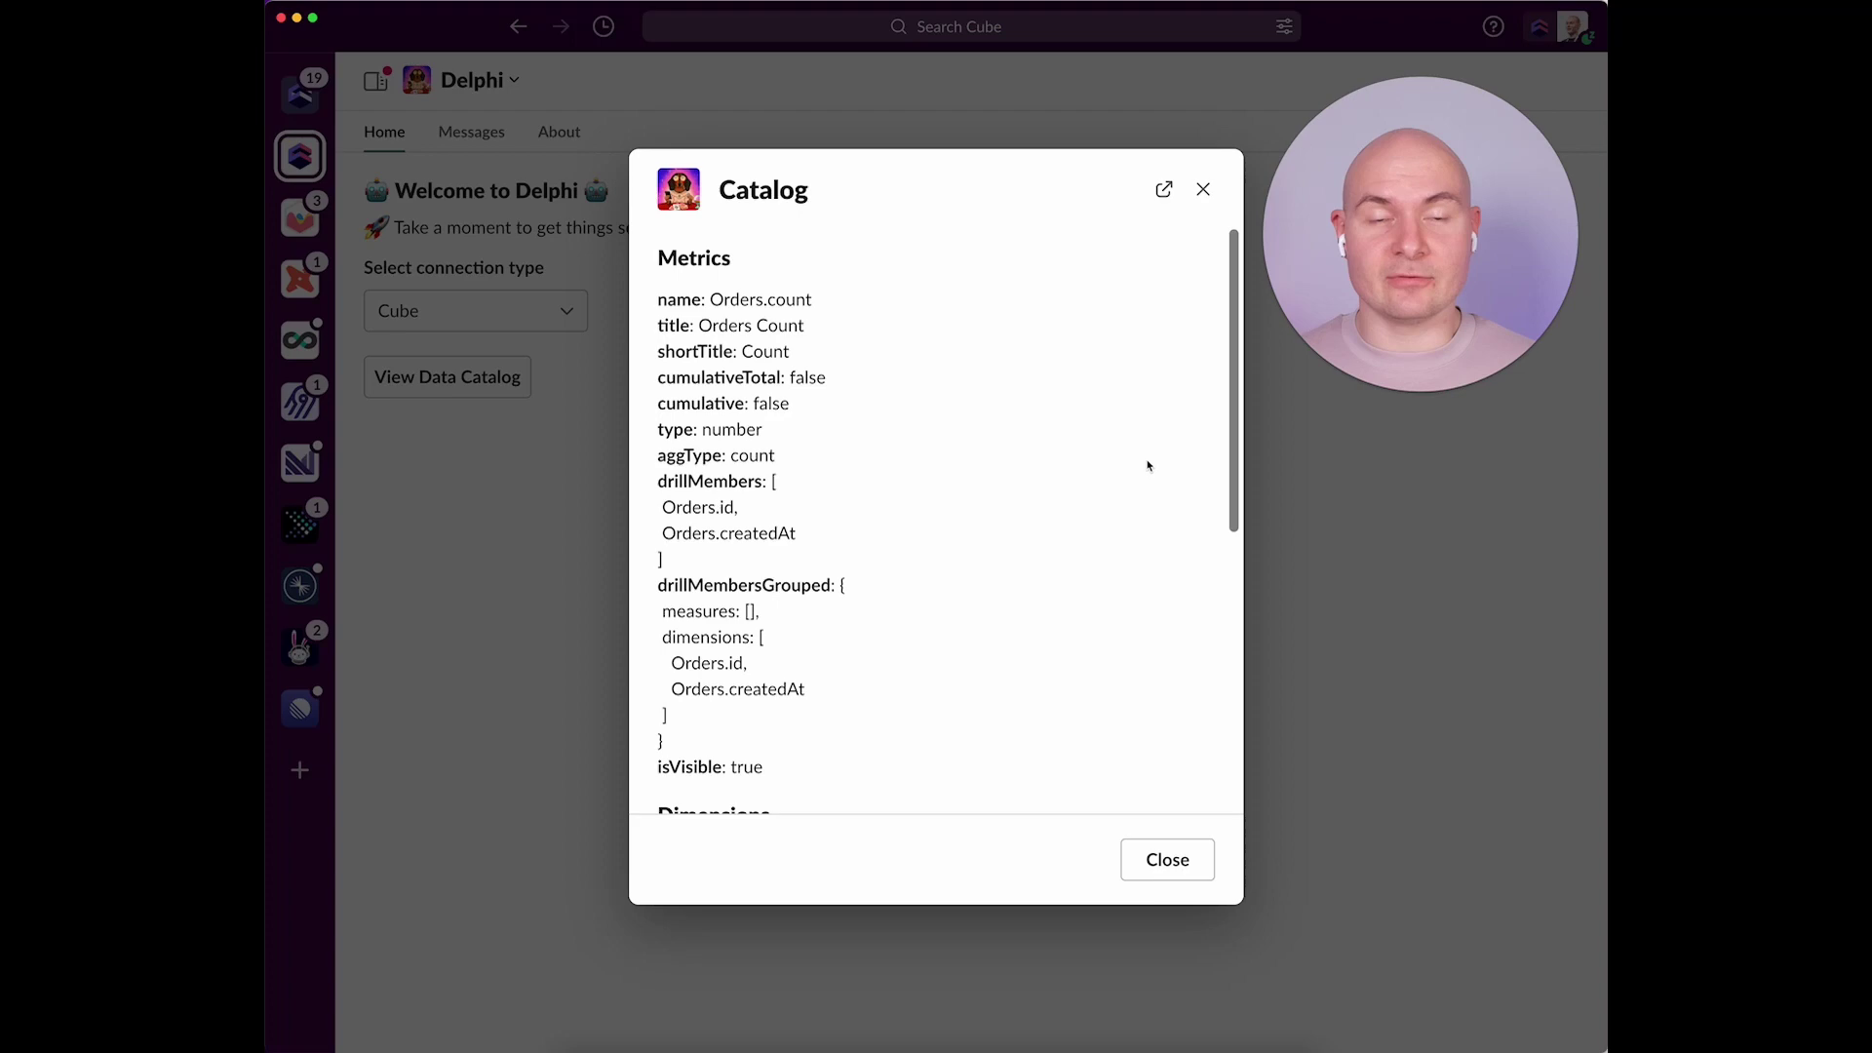
scroll(1148, 466, down, 3)
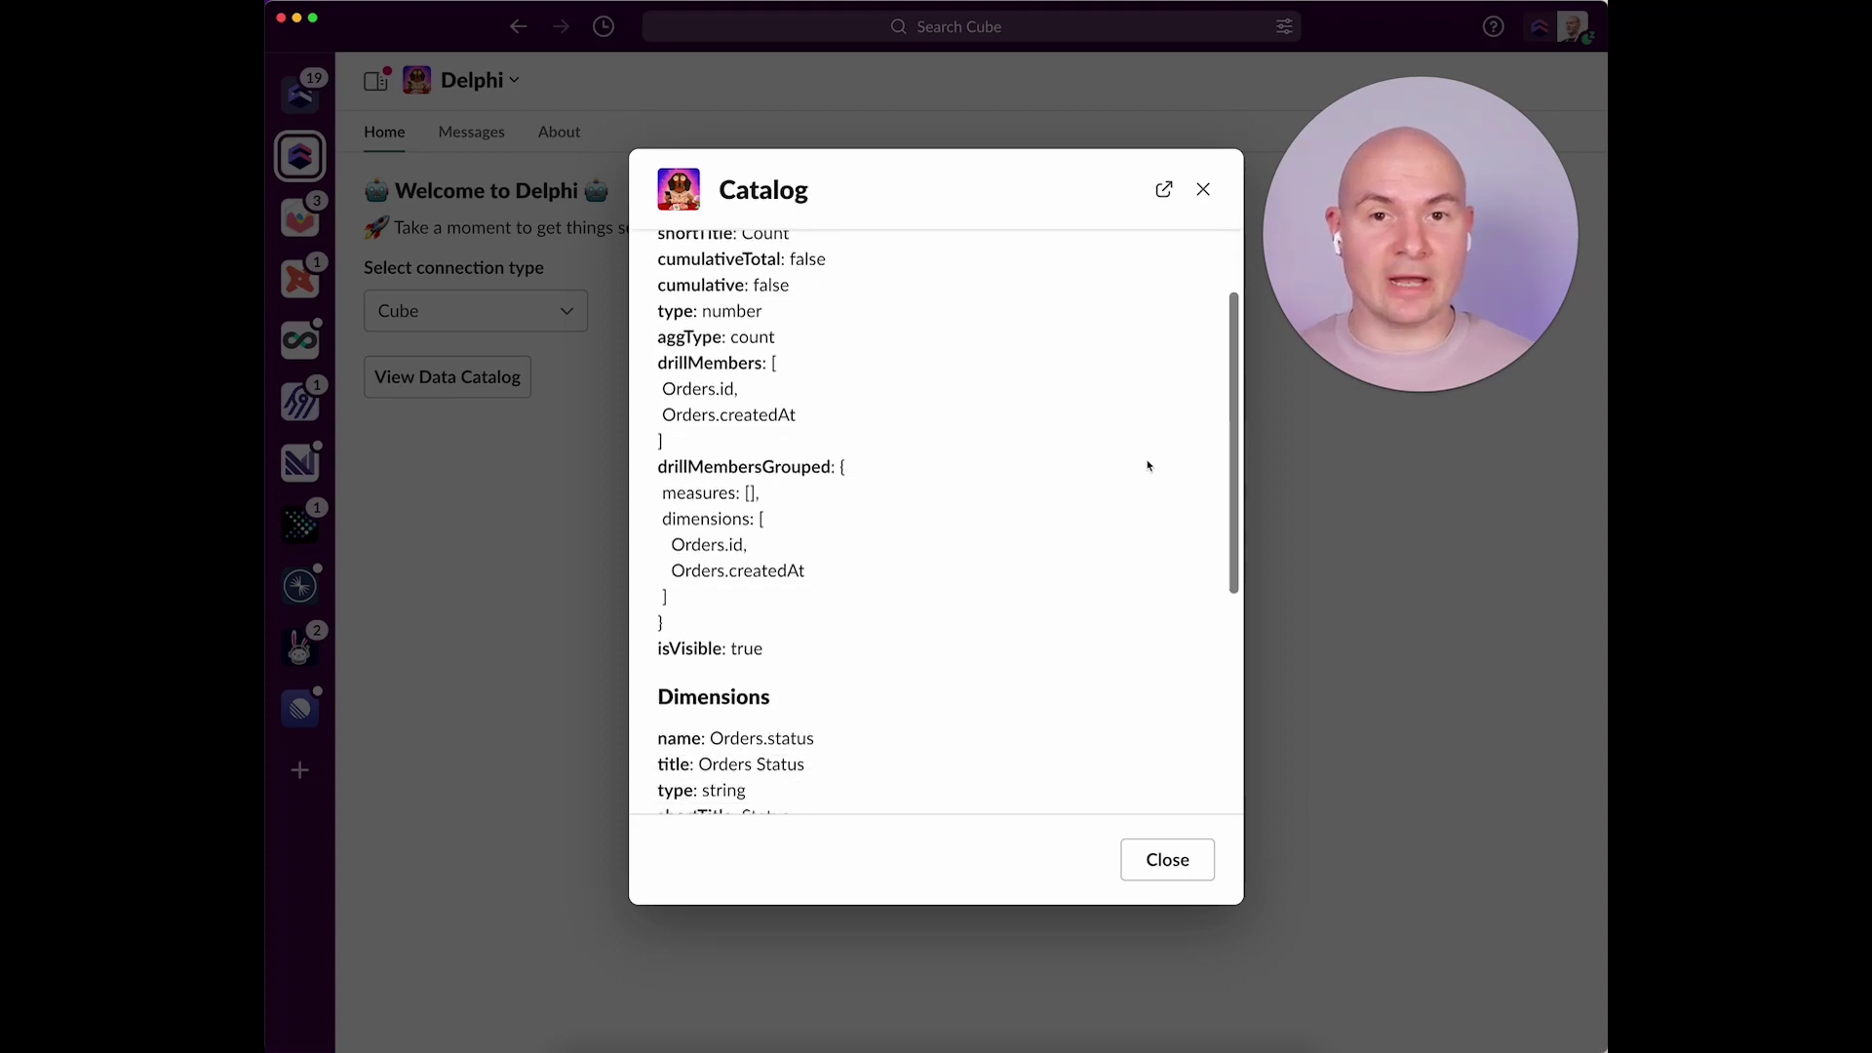
scroll(1148, 466, down, 10)
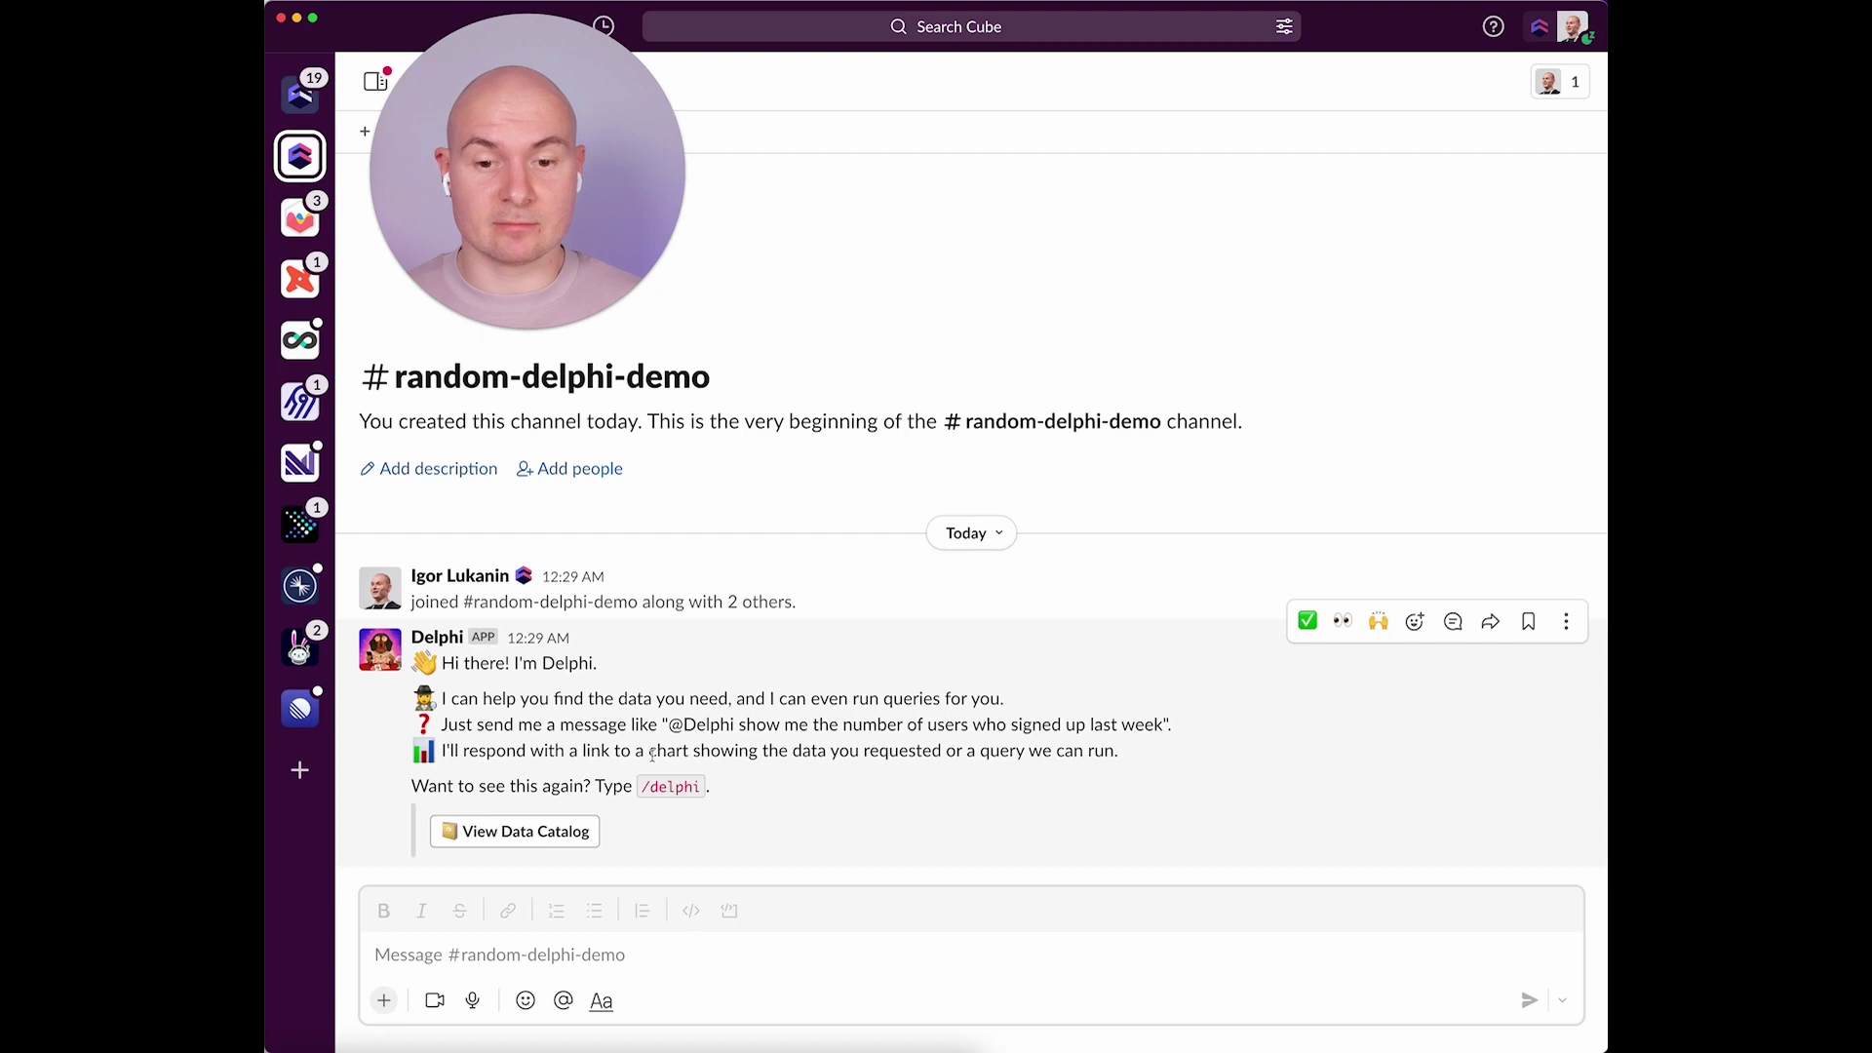
click(593, 952)
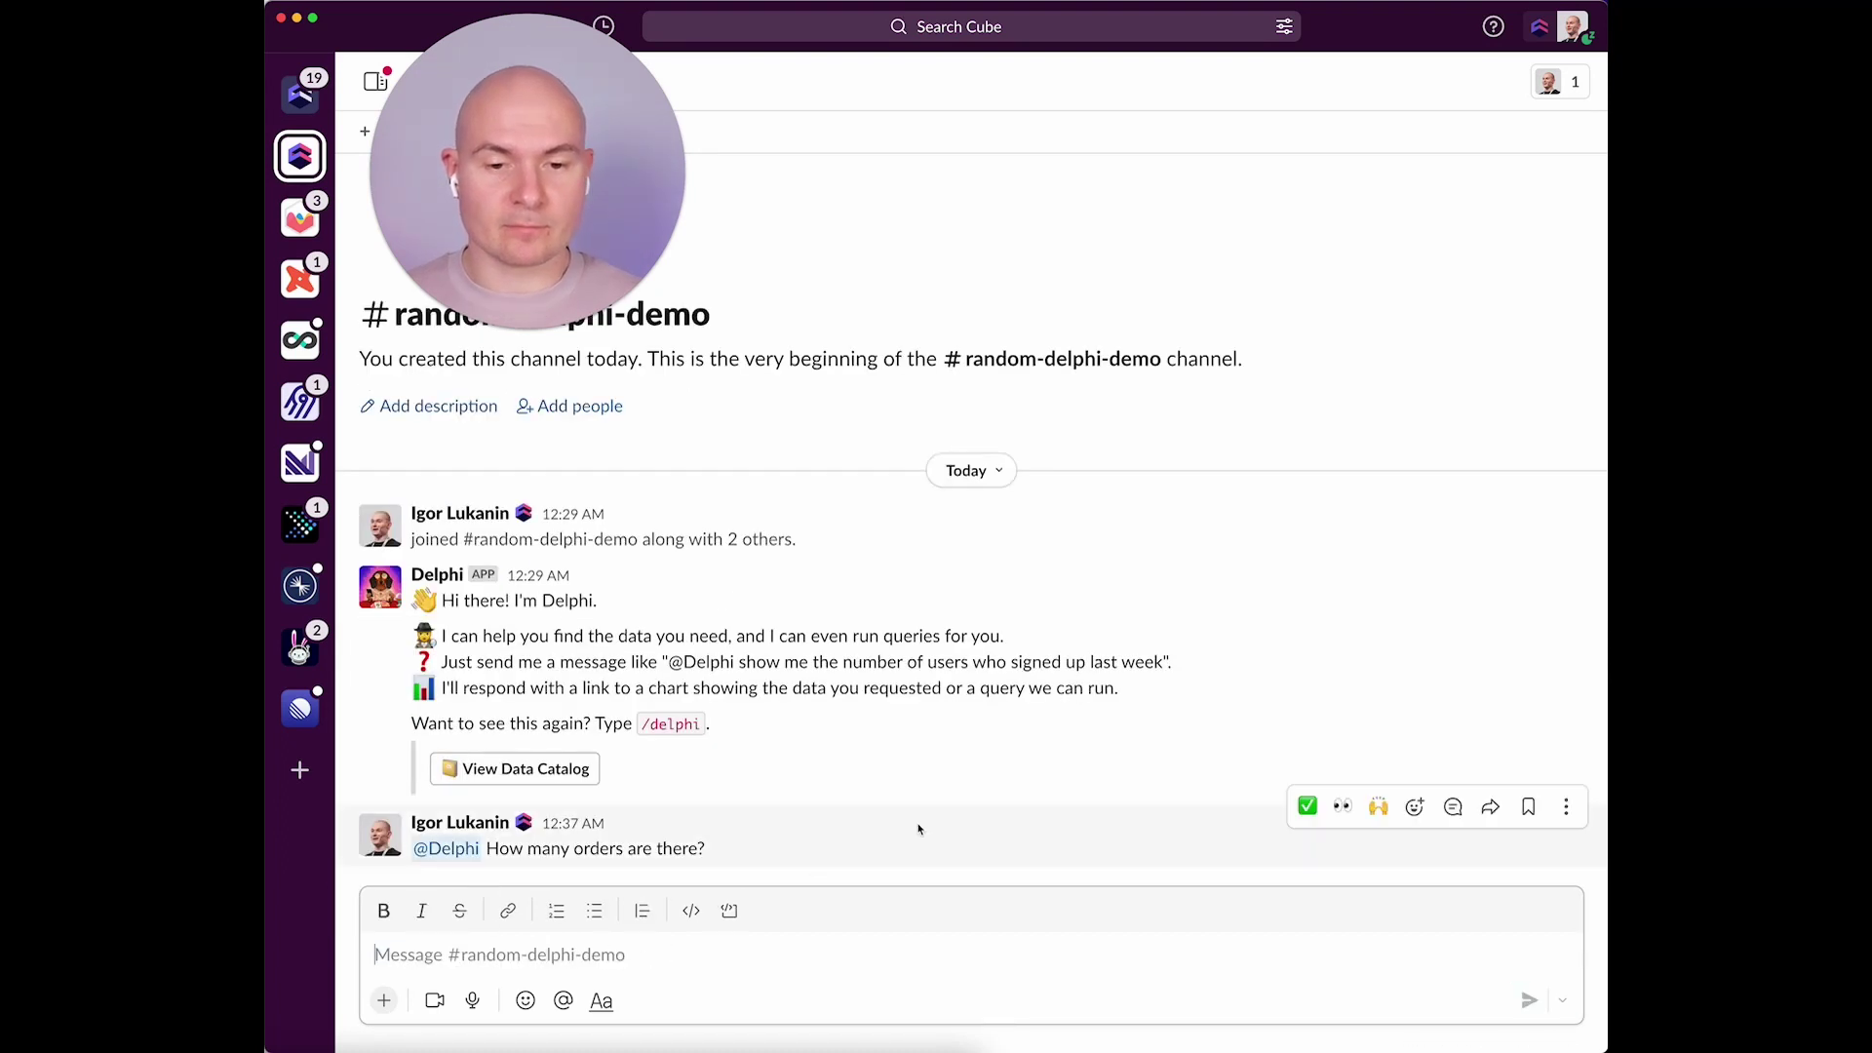
click(859, 844)
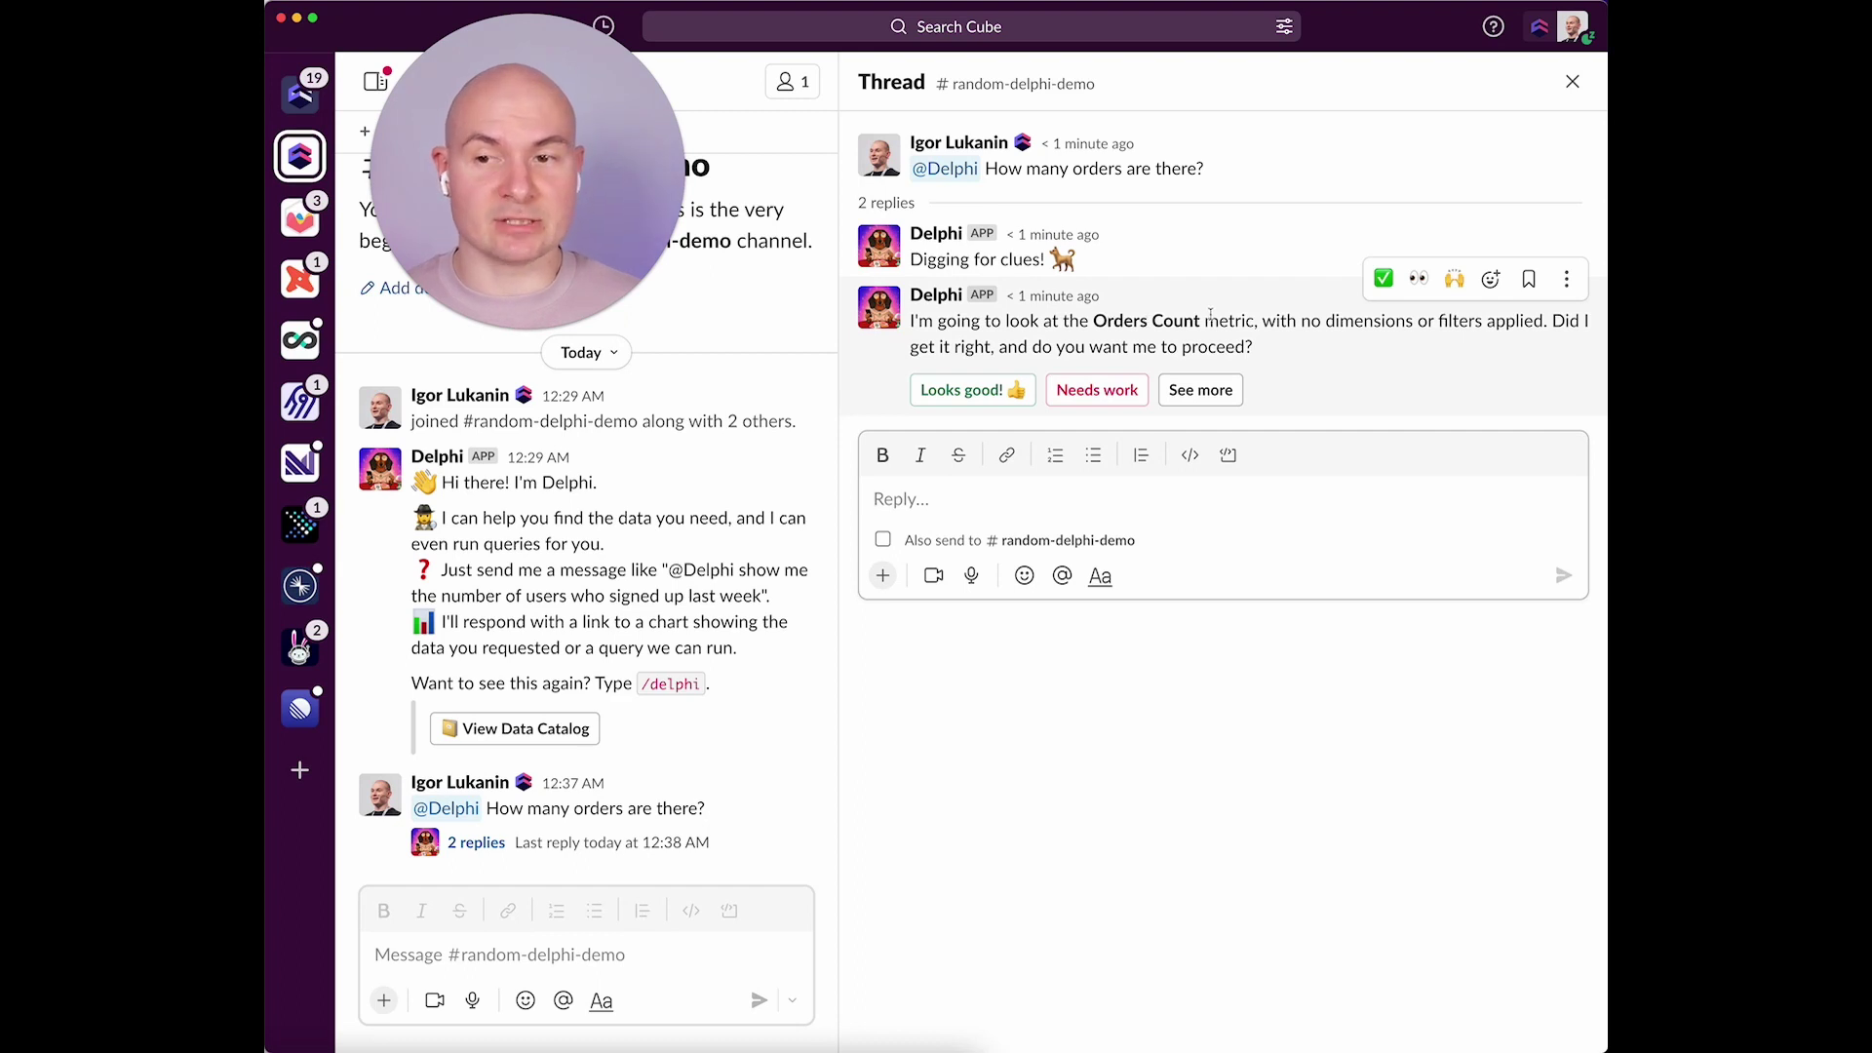
click(958, 392)
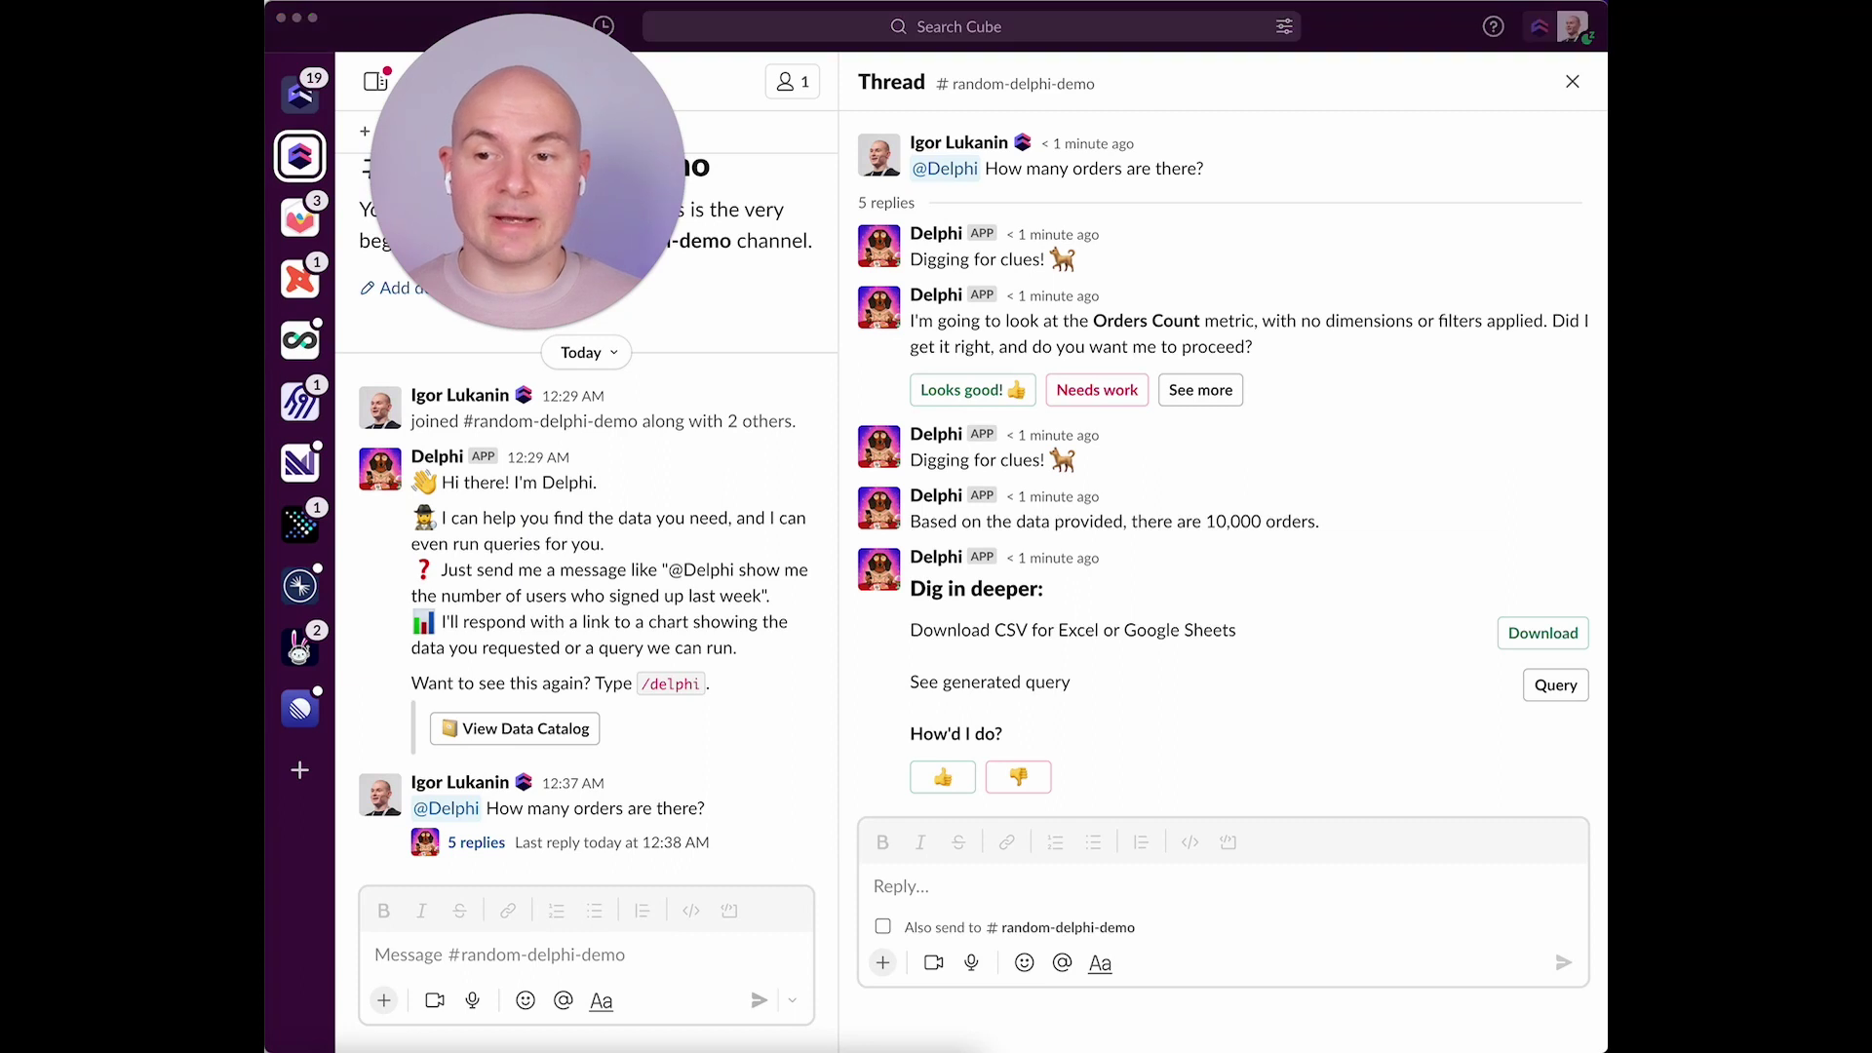
click(934, 889)
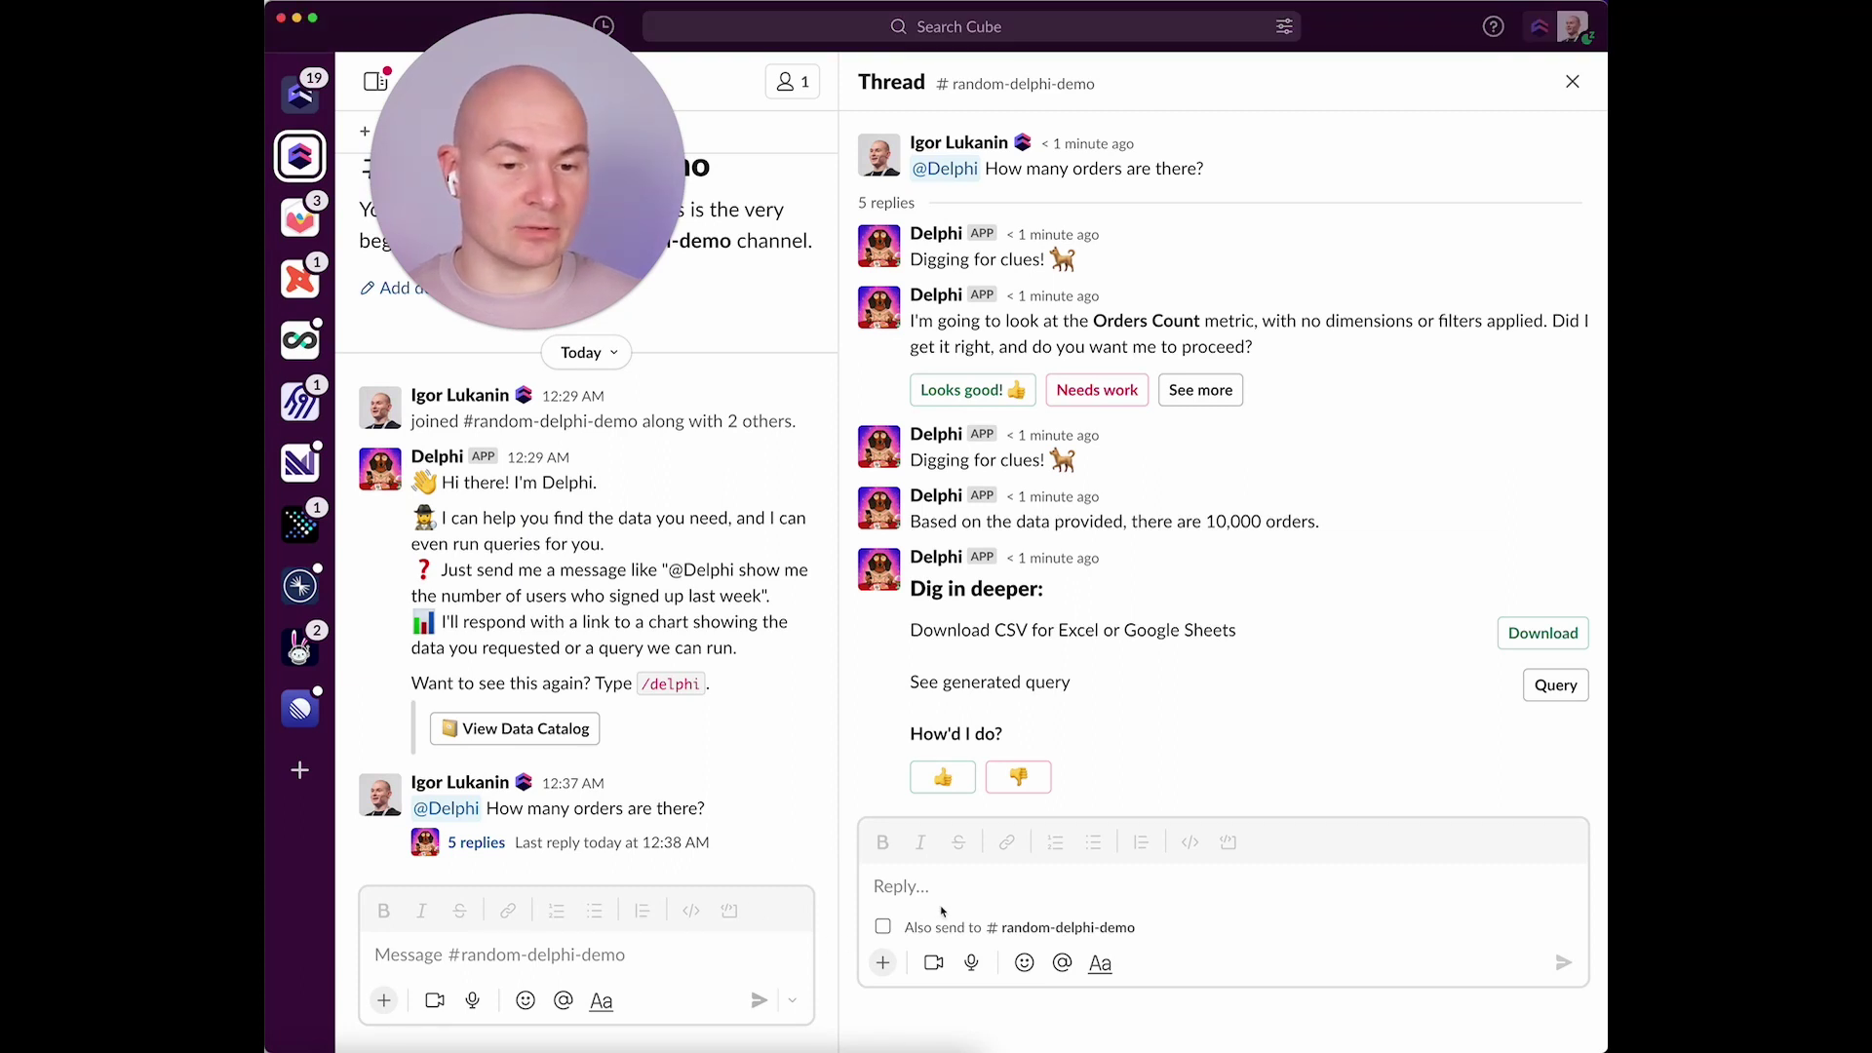
text(@Delphi And specifically in 2022?)
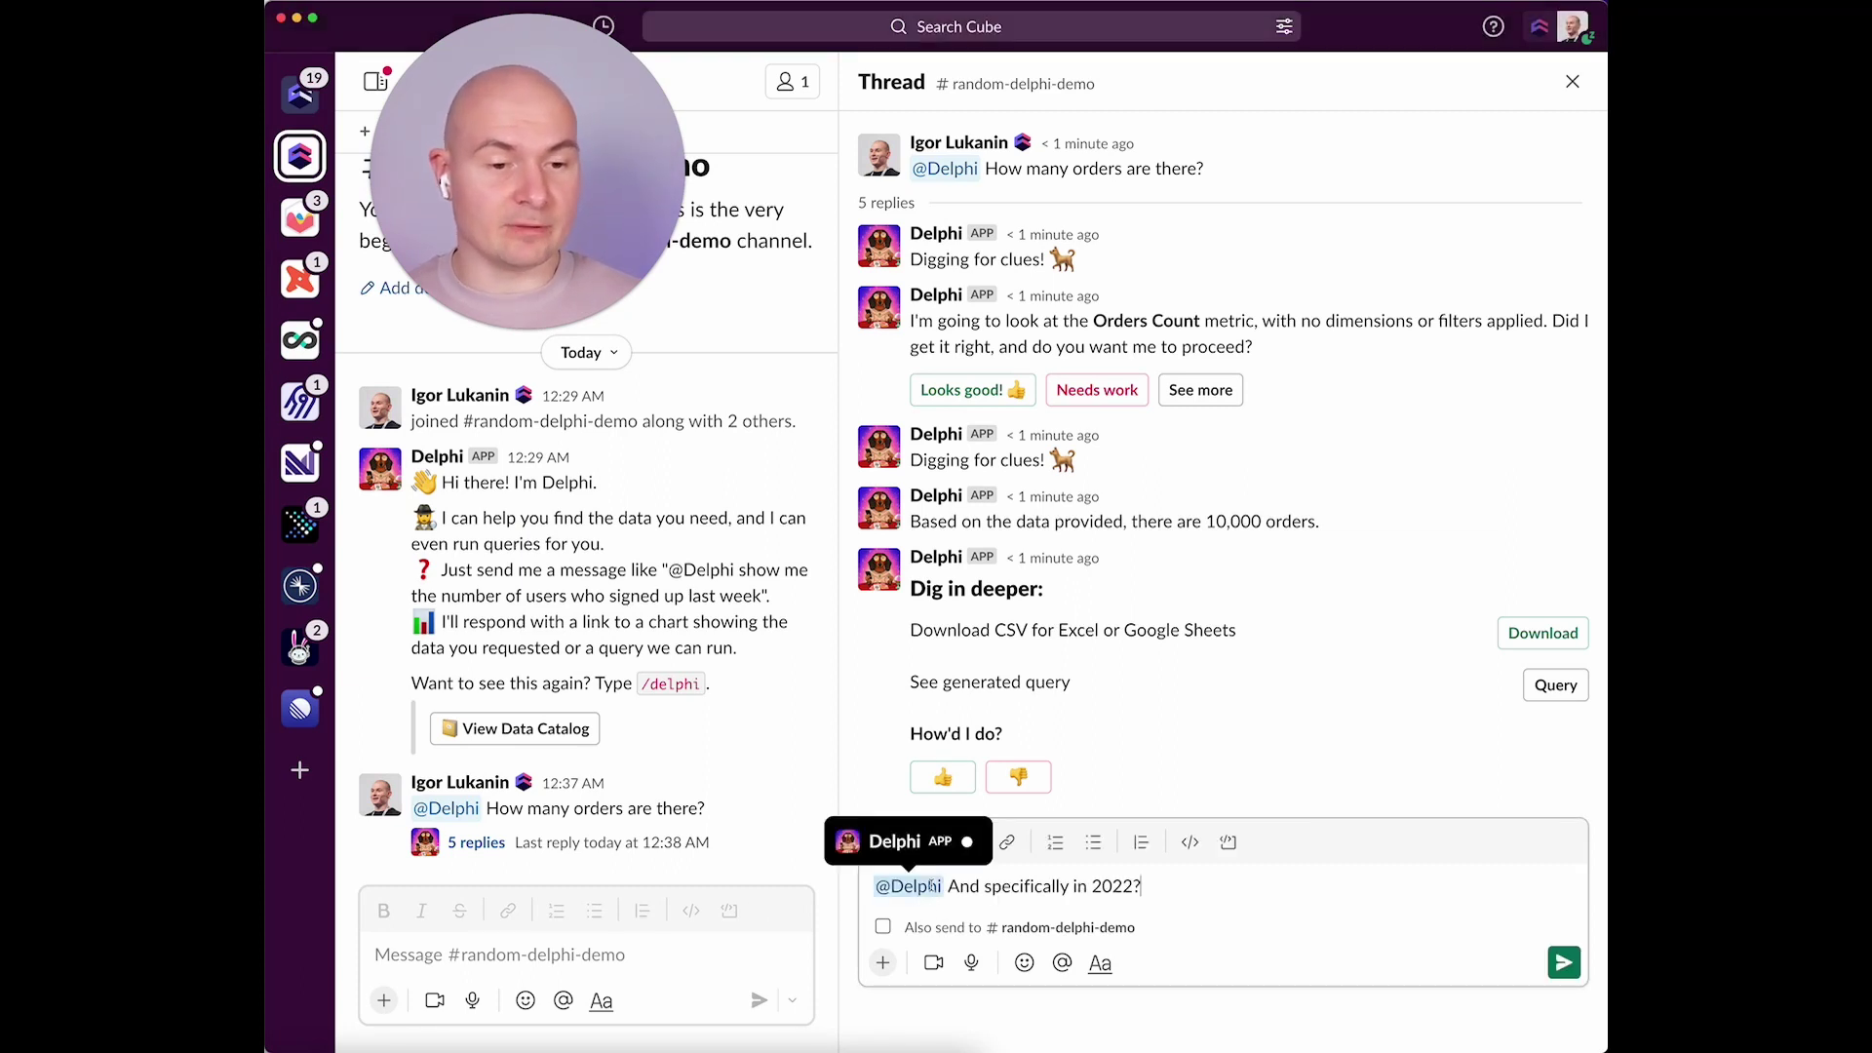
key(Return)
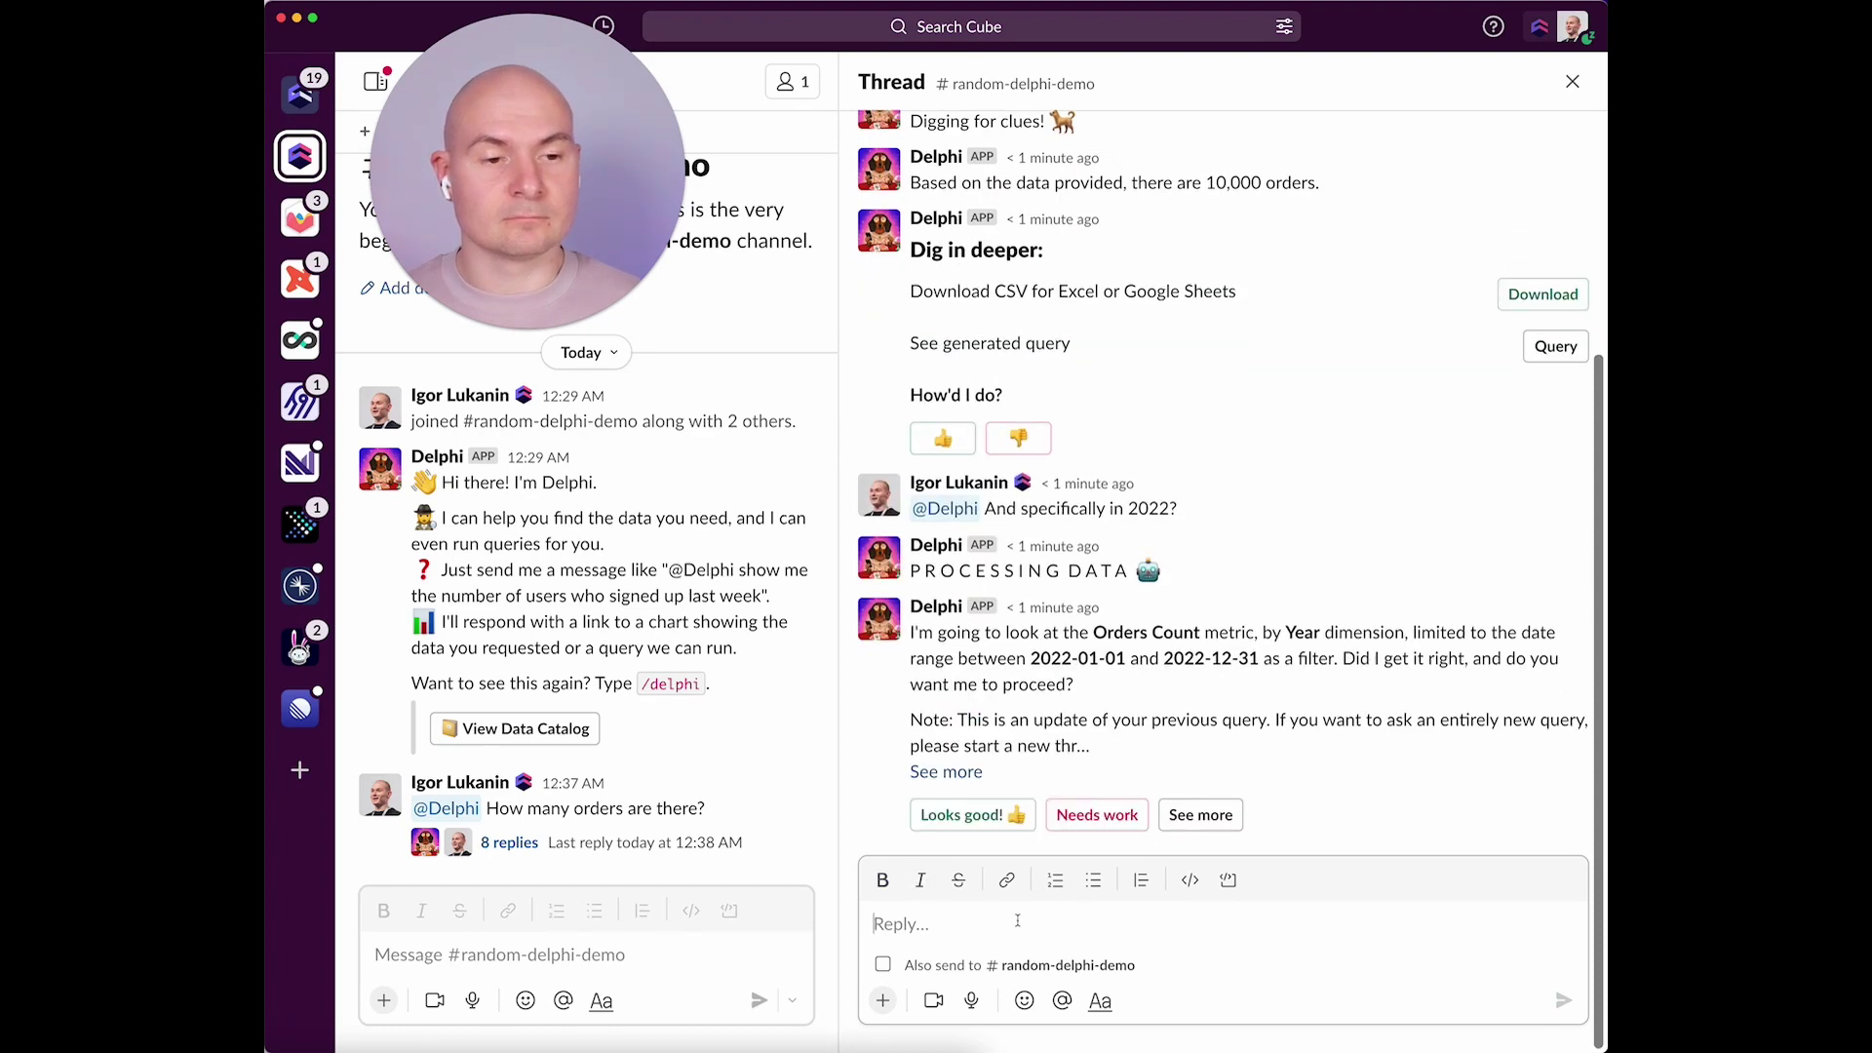
click(961, 817)
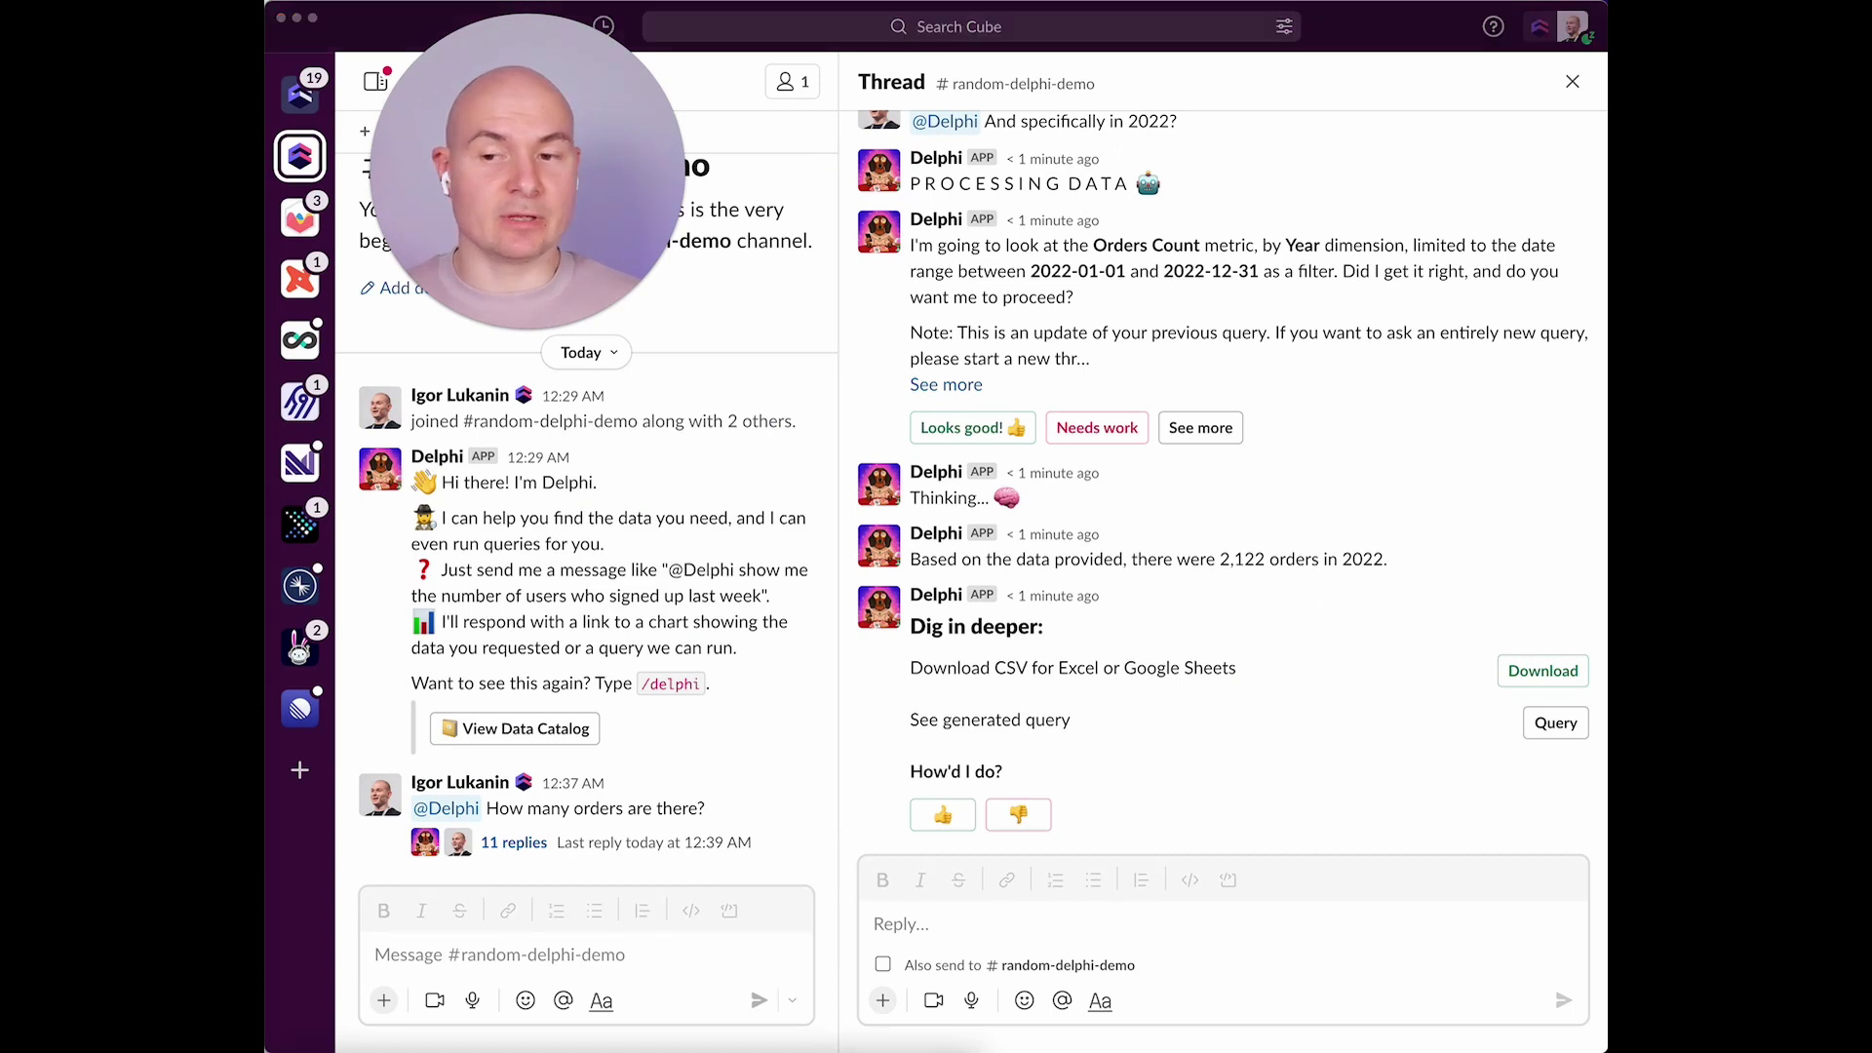
click(885, 940)
text(@Delphi Compare that to 2021)
key(Return)
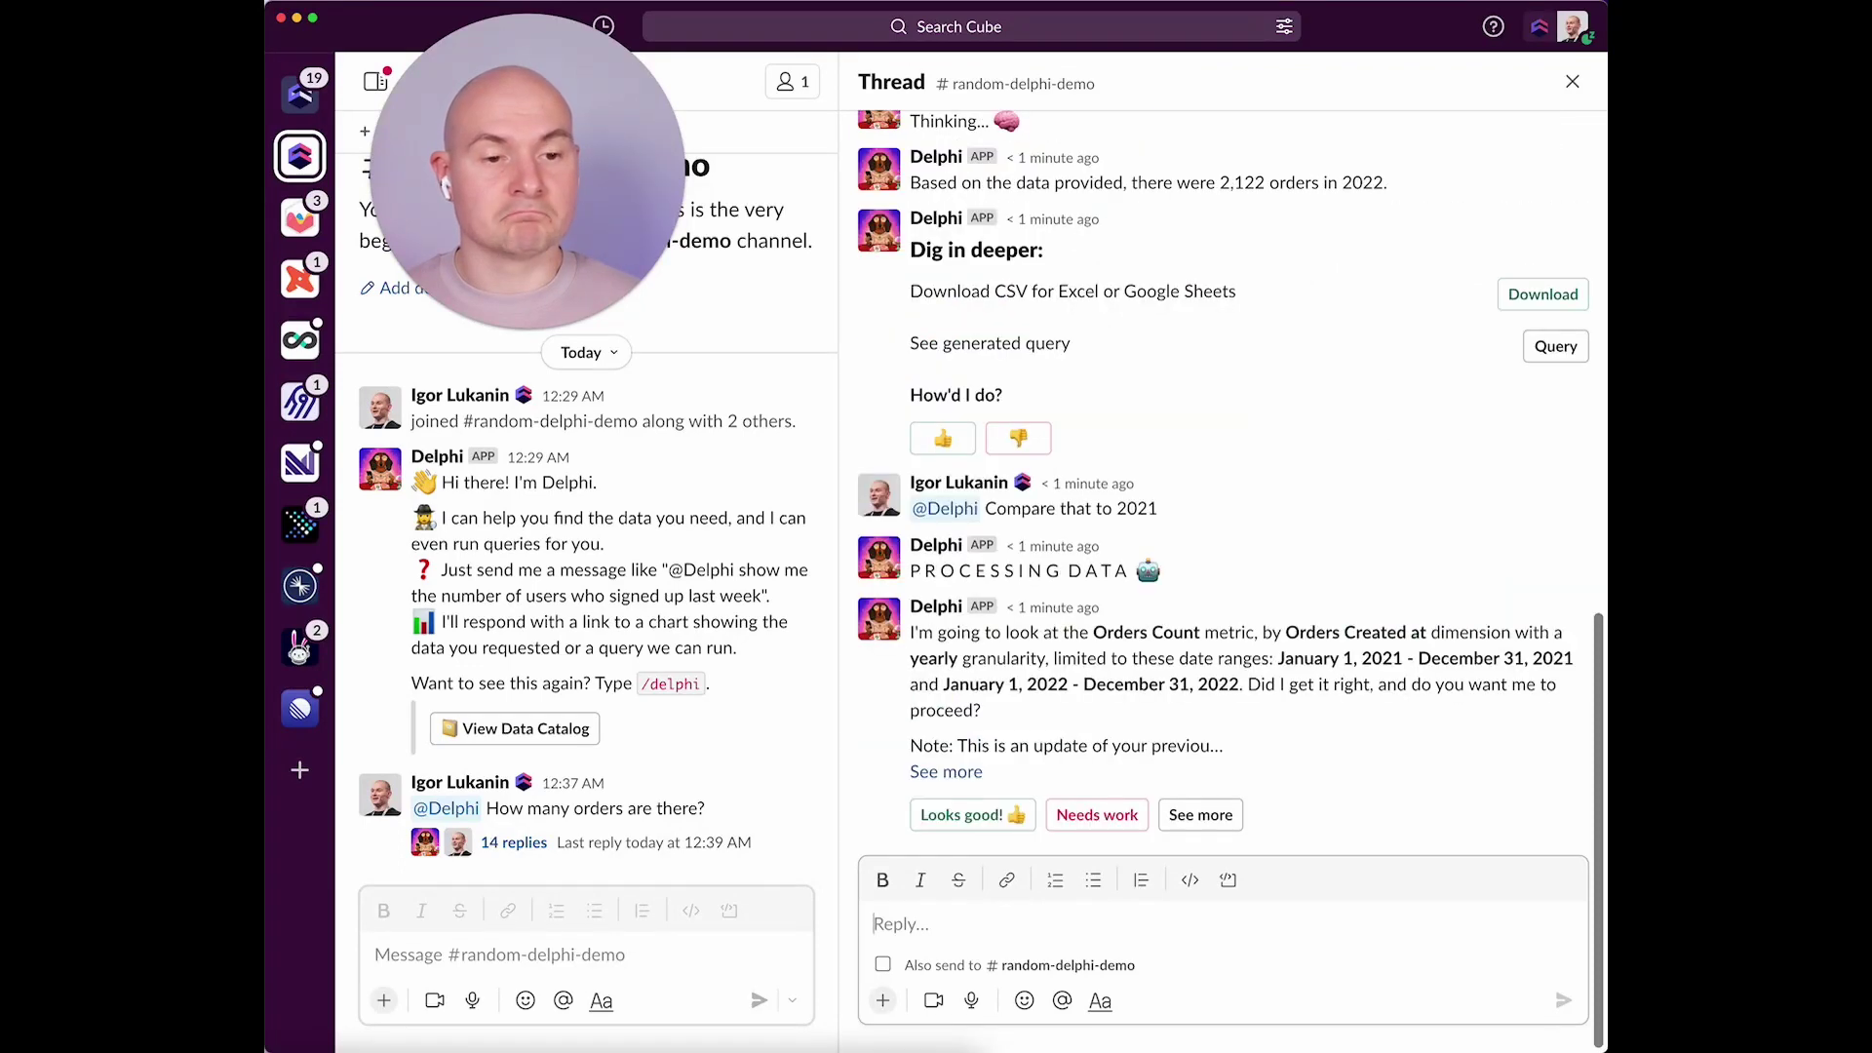
click(960, 814)
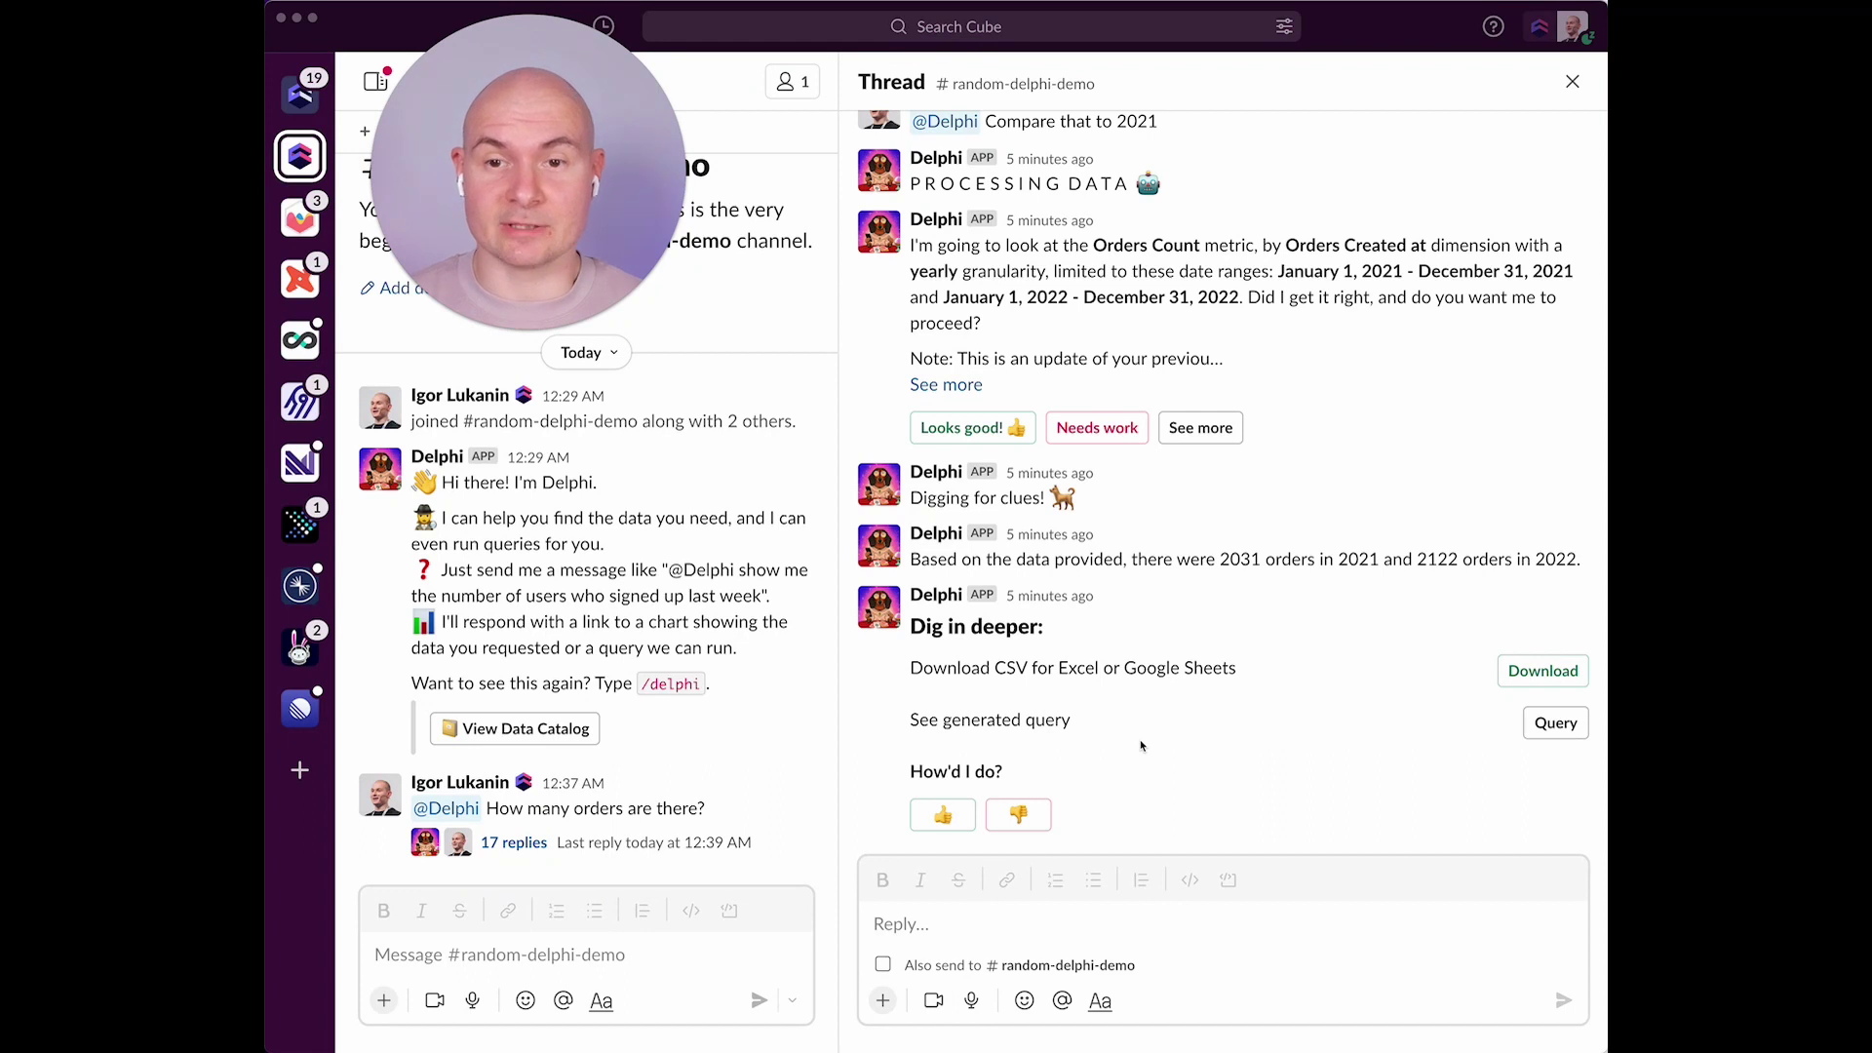
click(702, 957)
text(@Delphi Which states are orders coming from?)
key(Return)
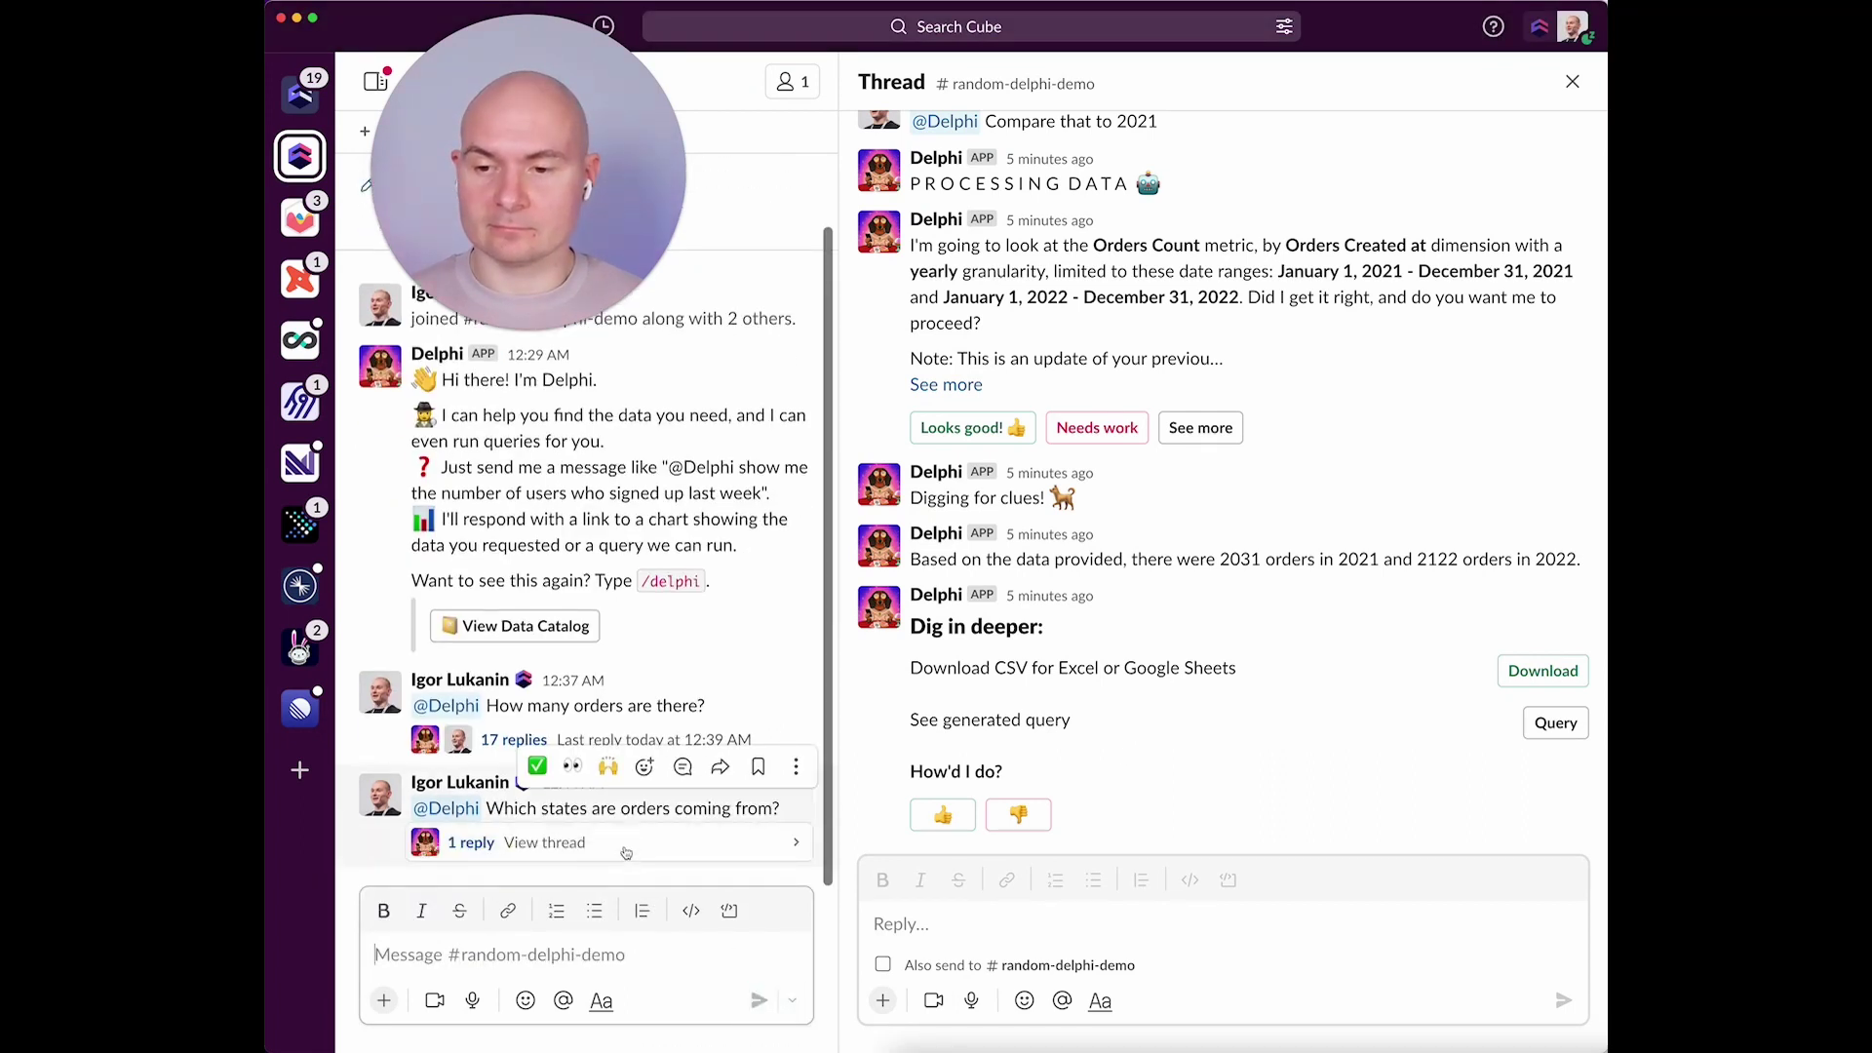
click(624, 845)
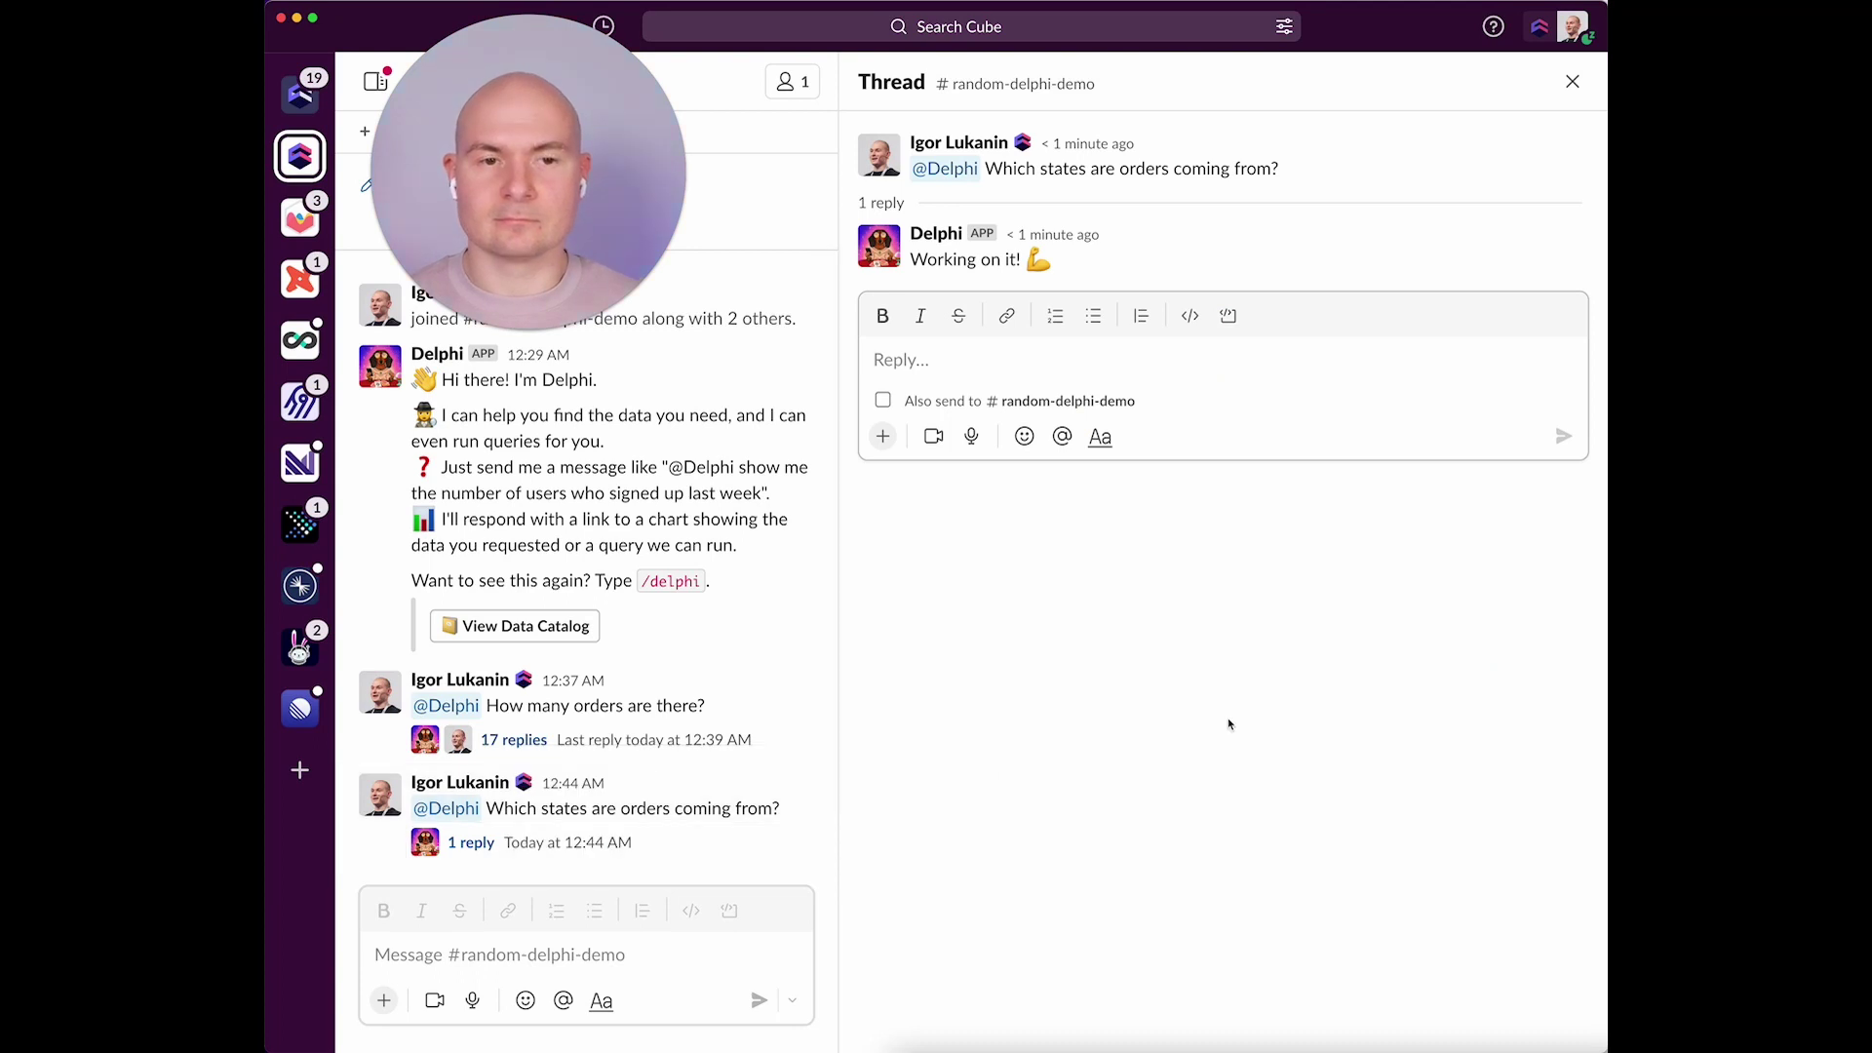
click(976, 397)
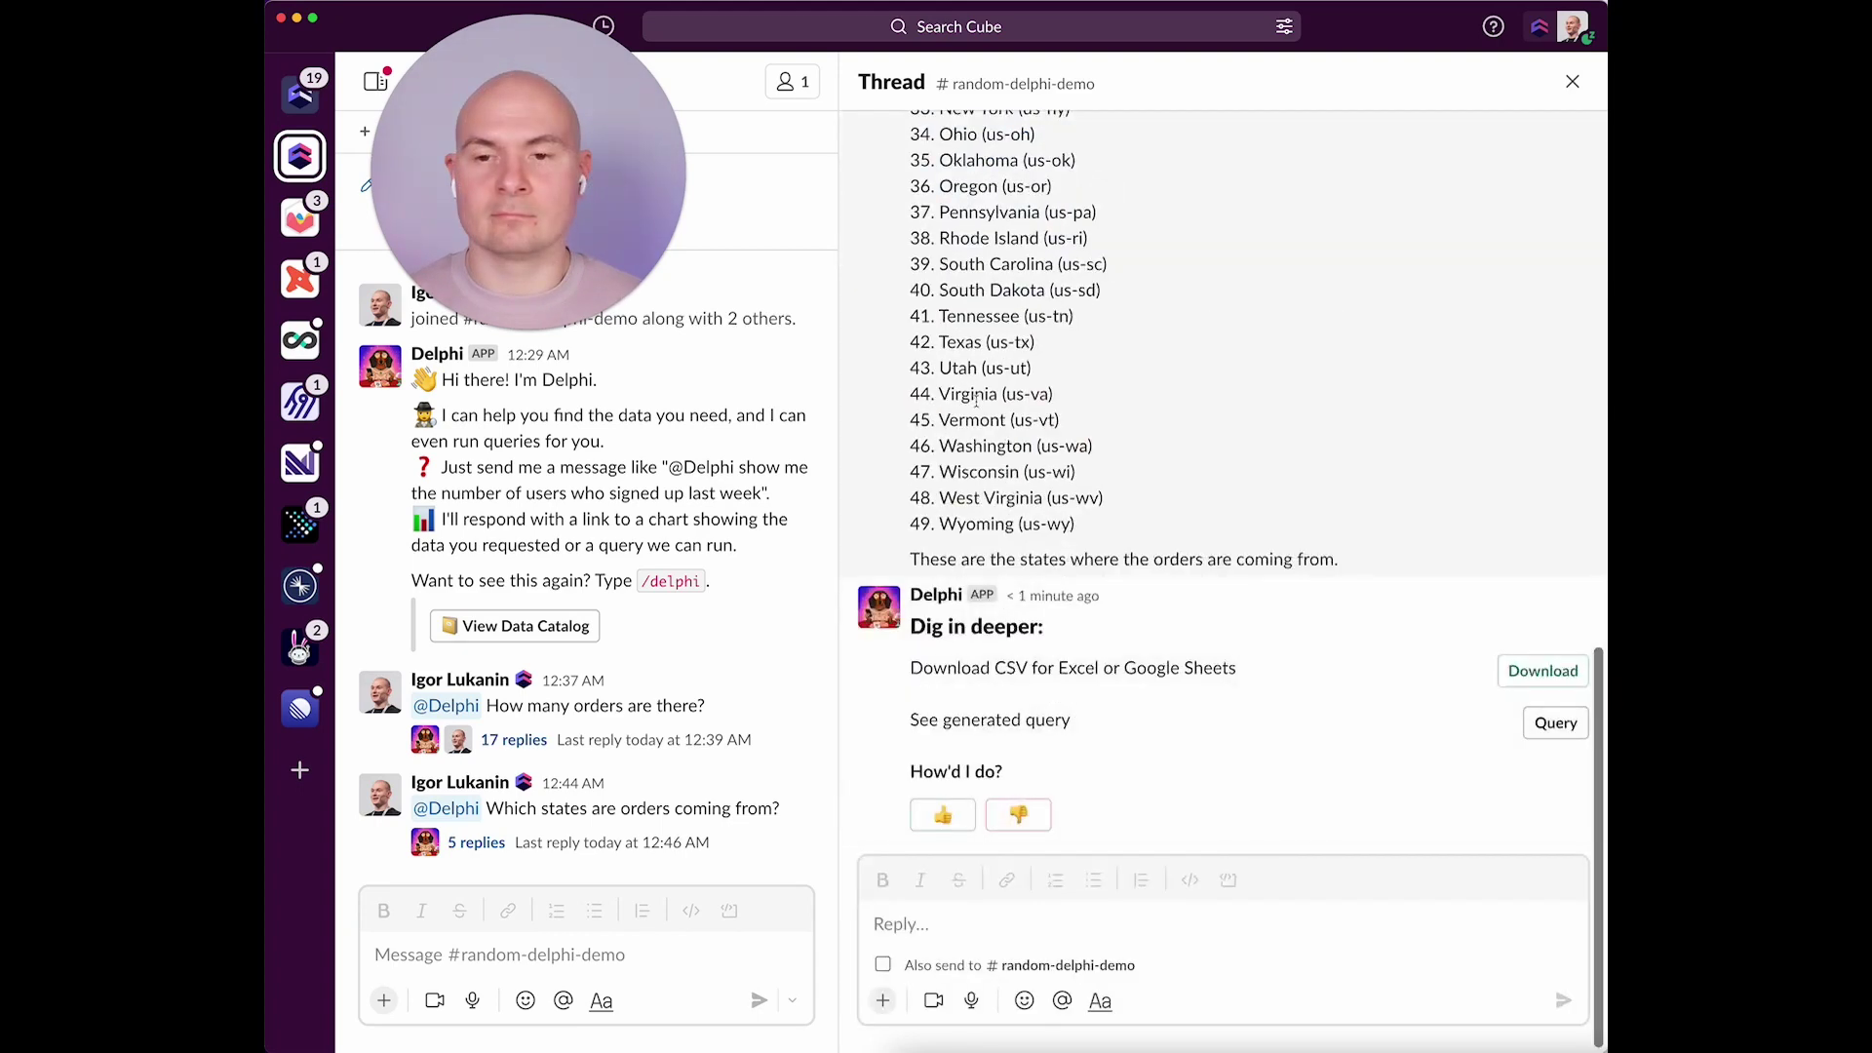
scroll(975, 399, up, 15)
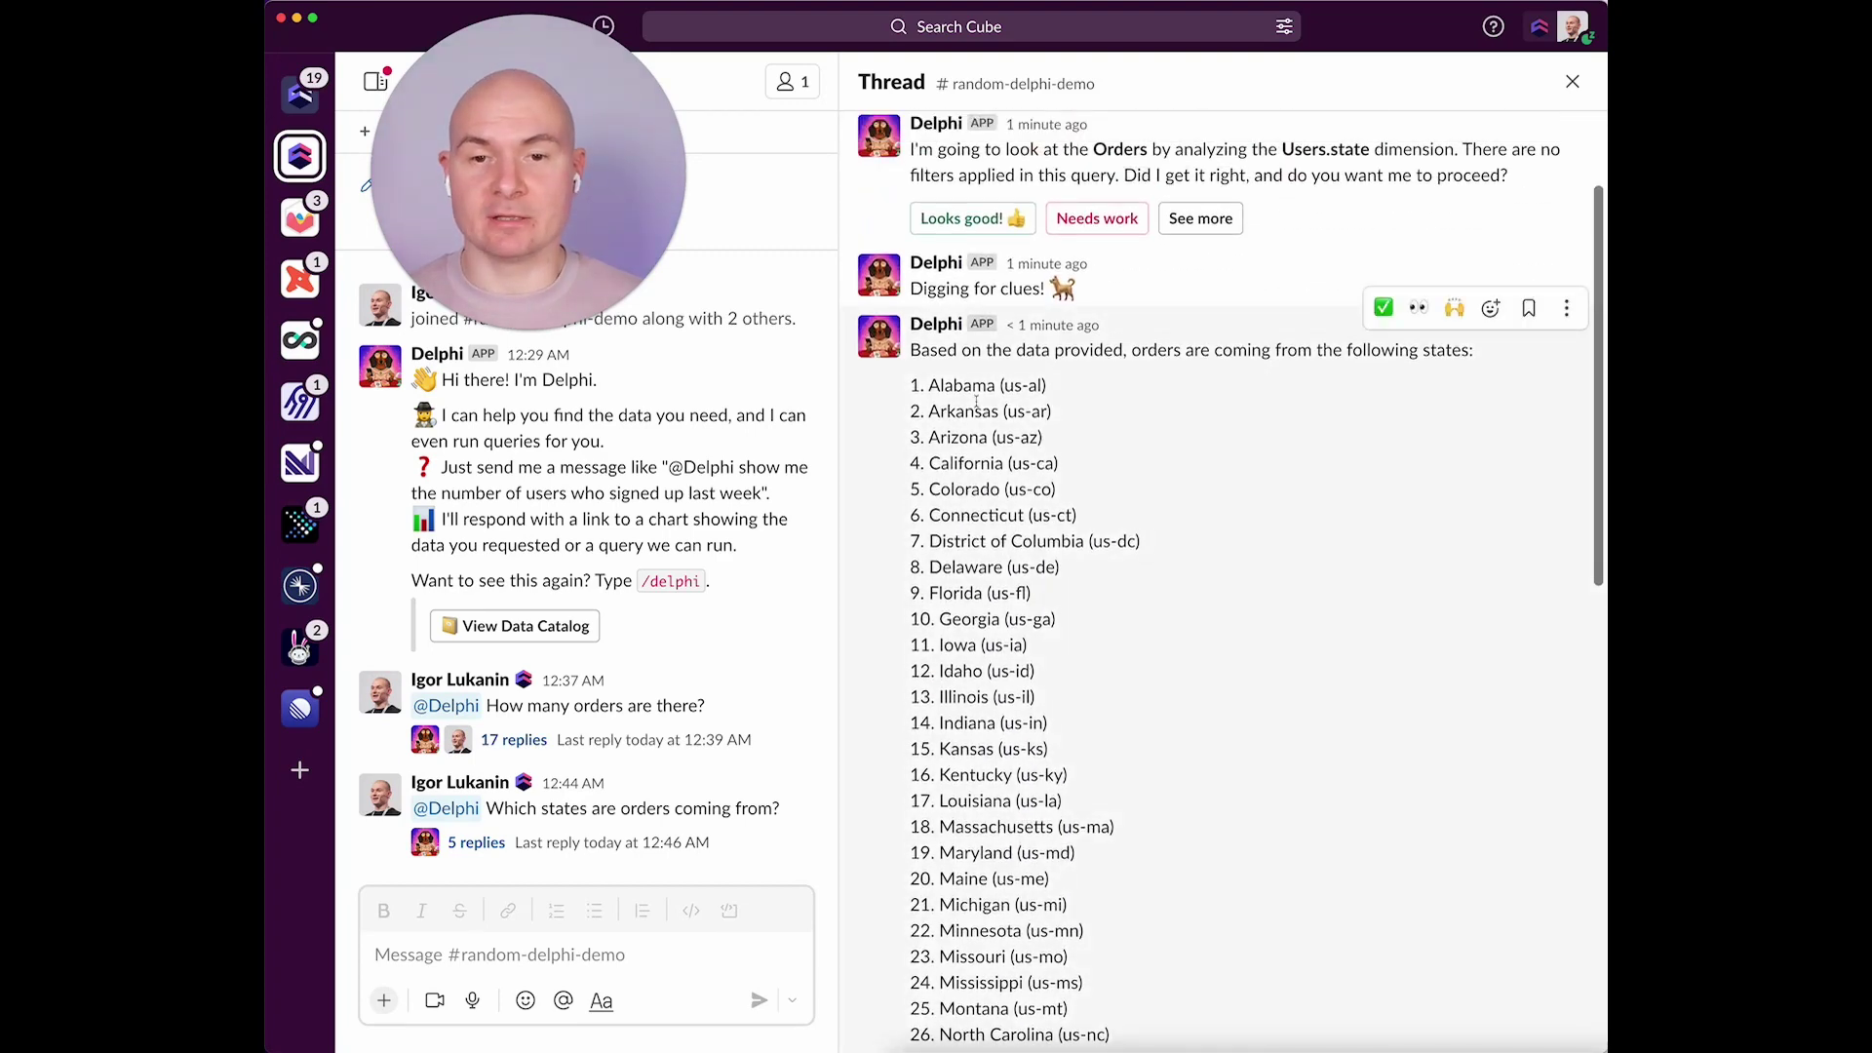
scroll(976, 400, down, 15)
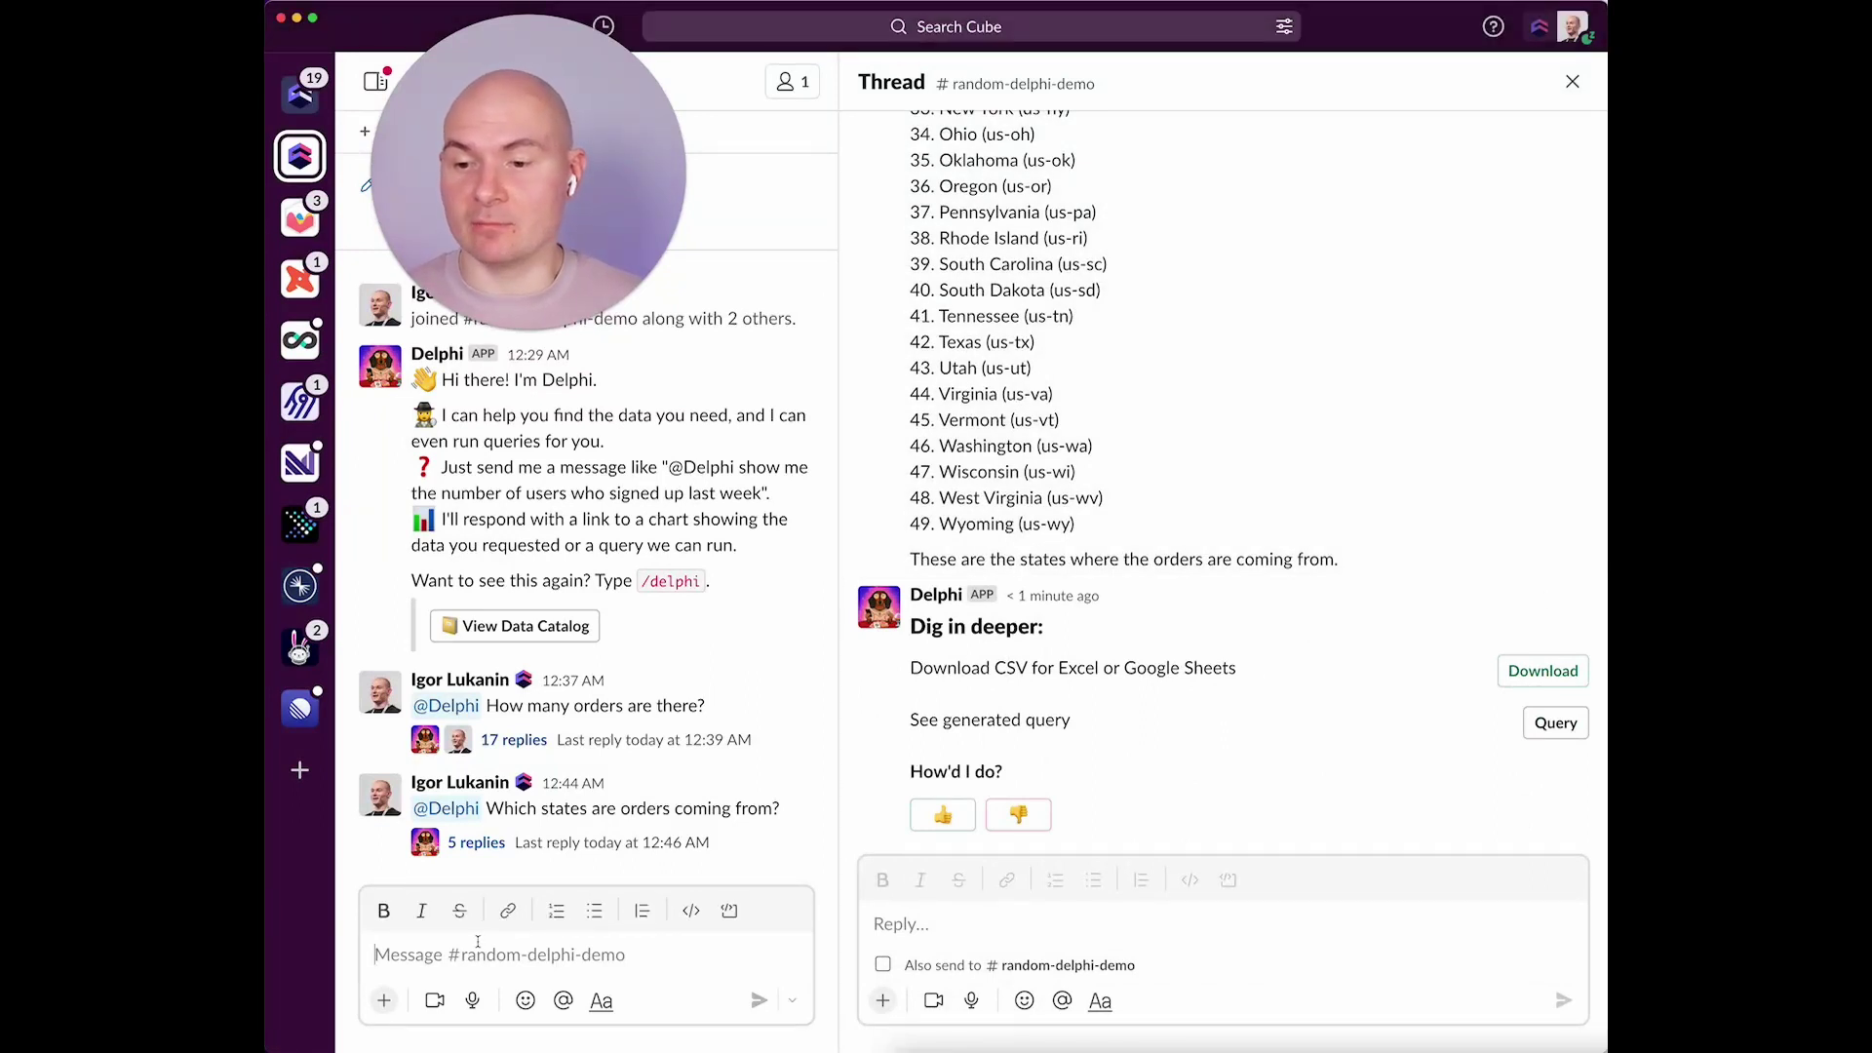
text(@Delphi How much did we make last year?)
key(Return)
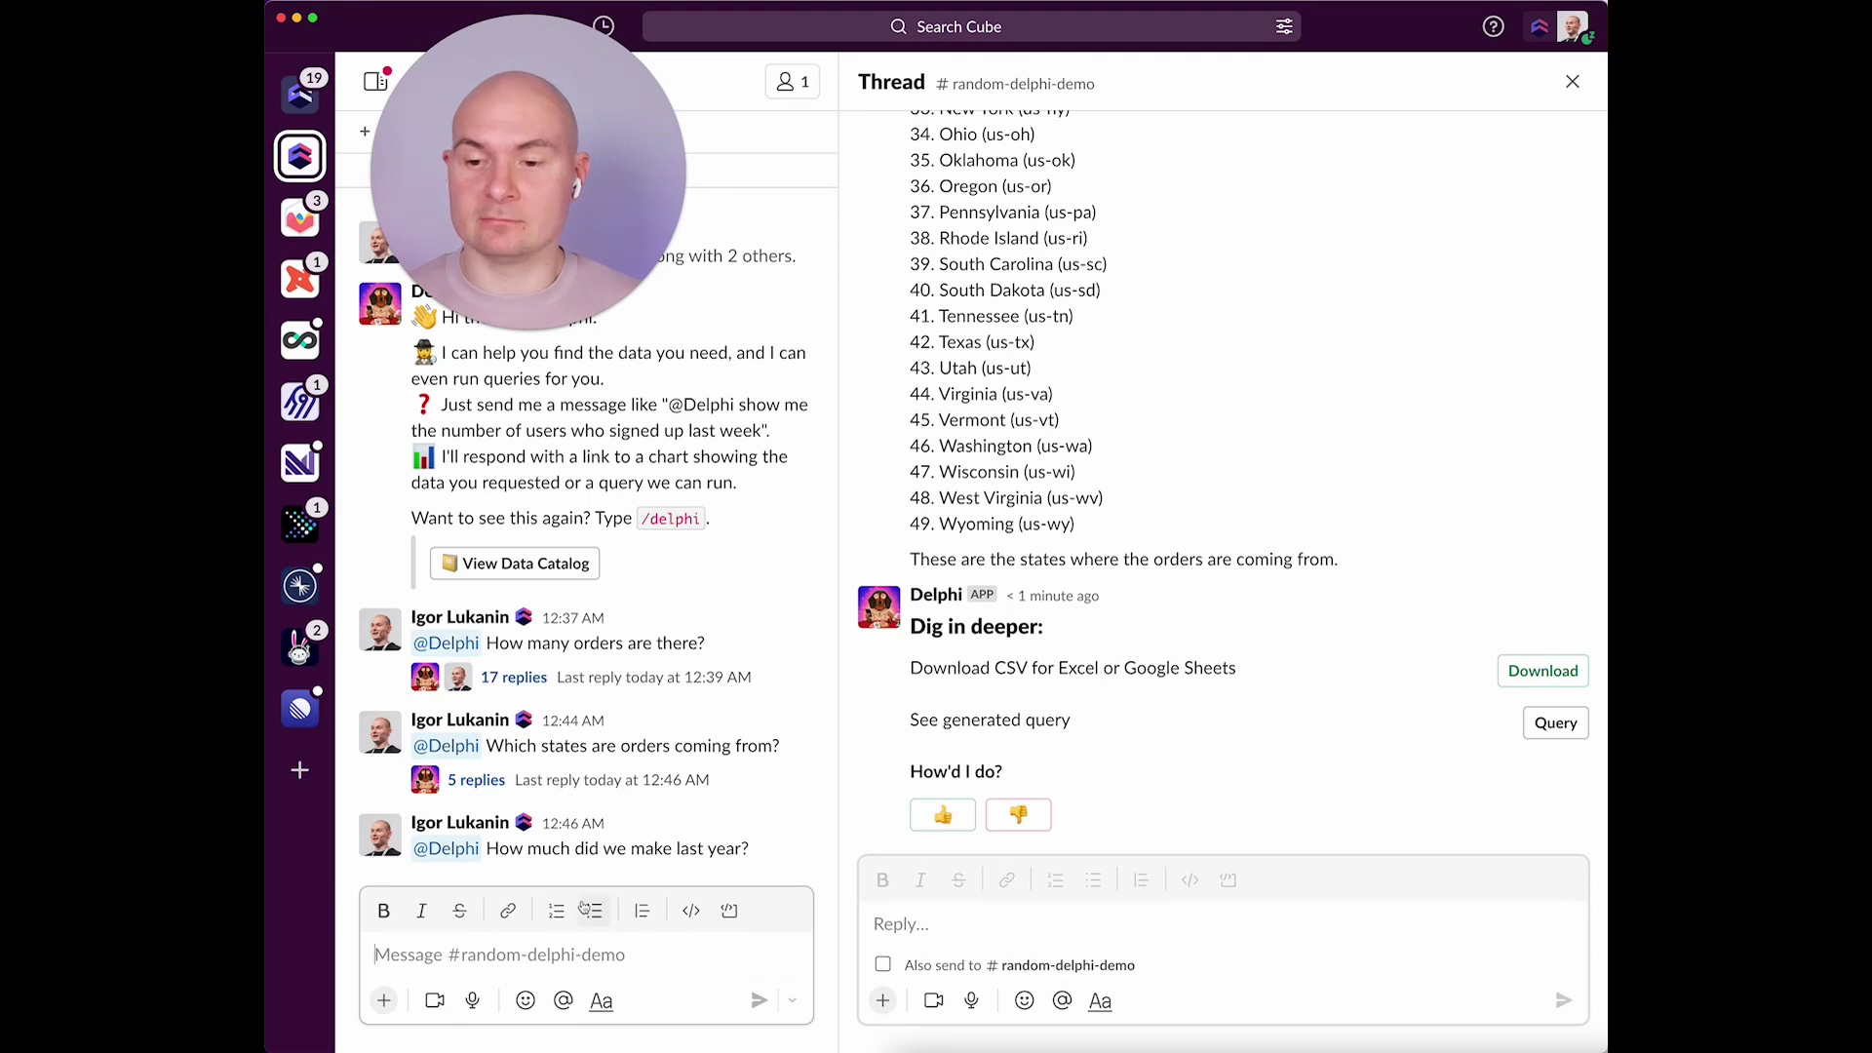
click(663, 847)
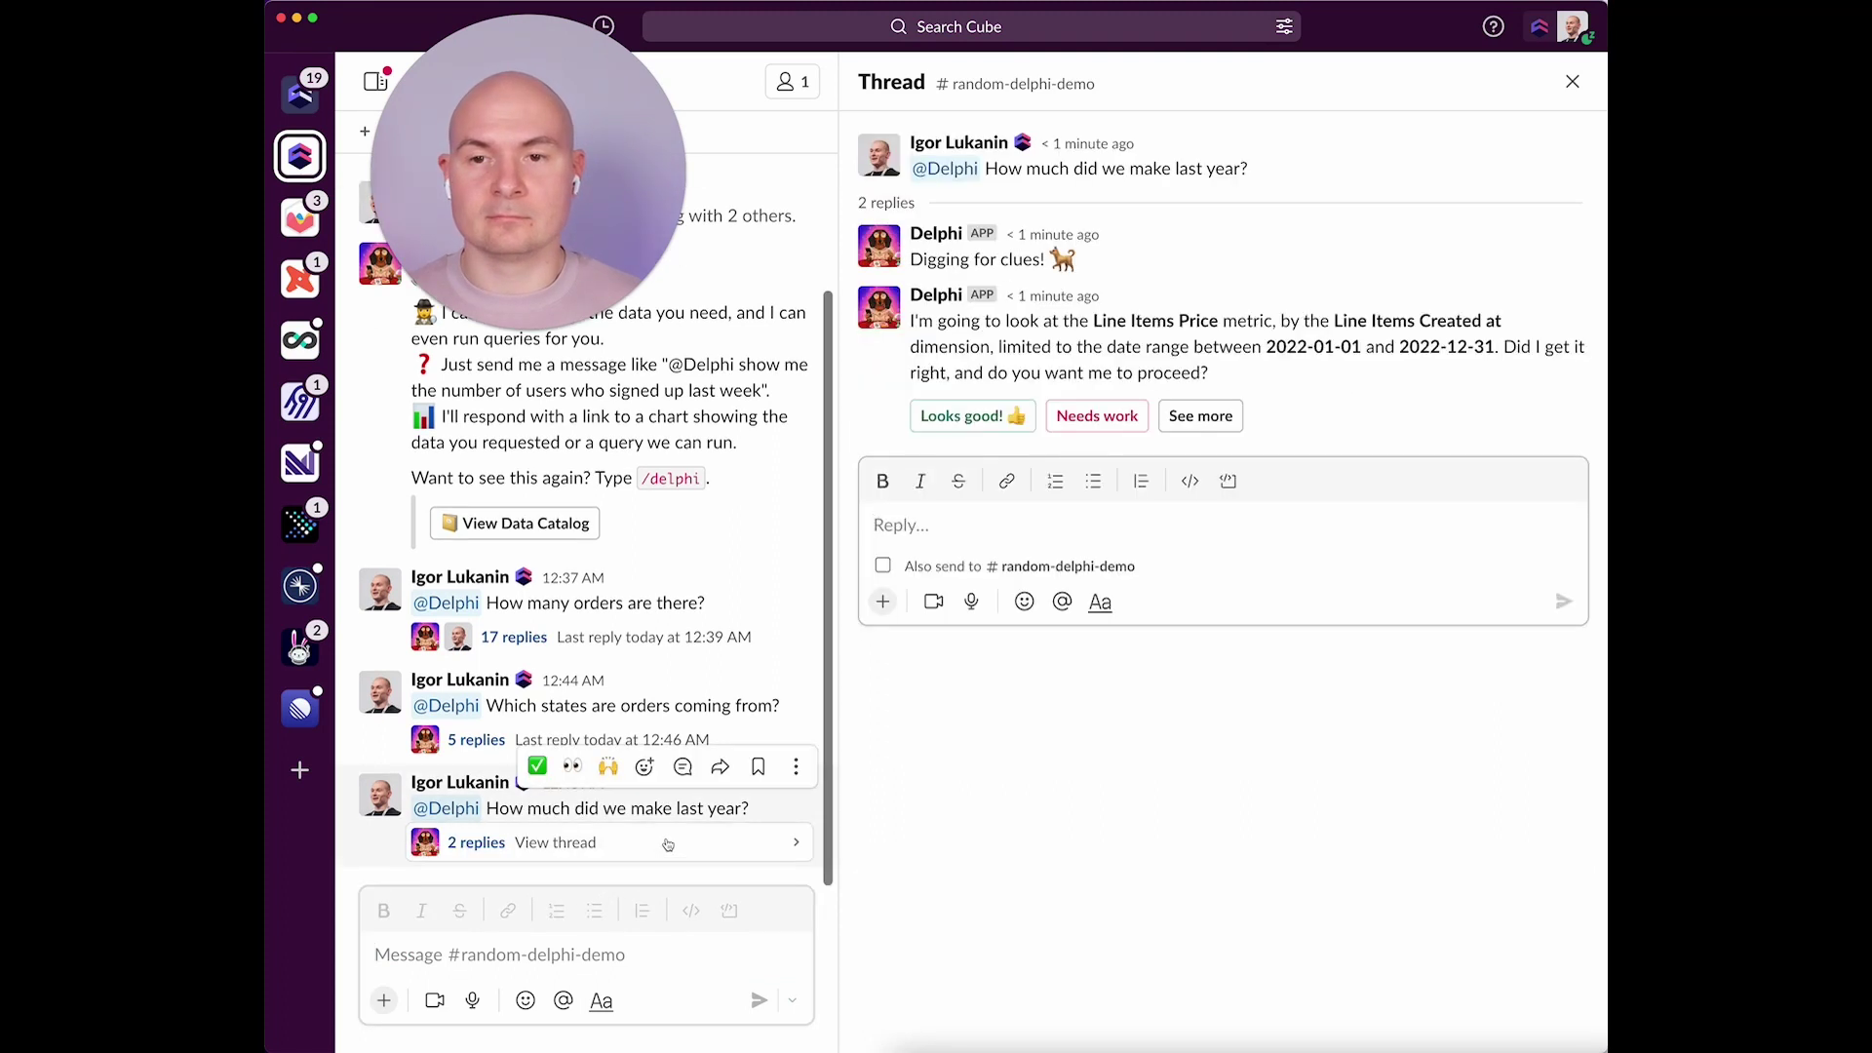
click(1012, 417)
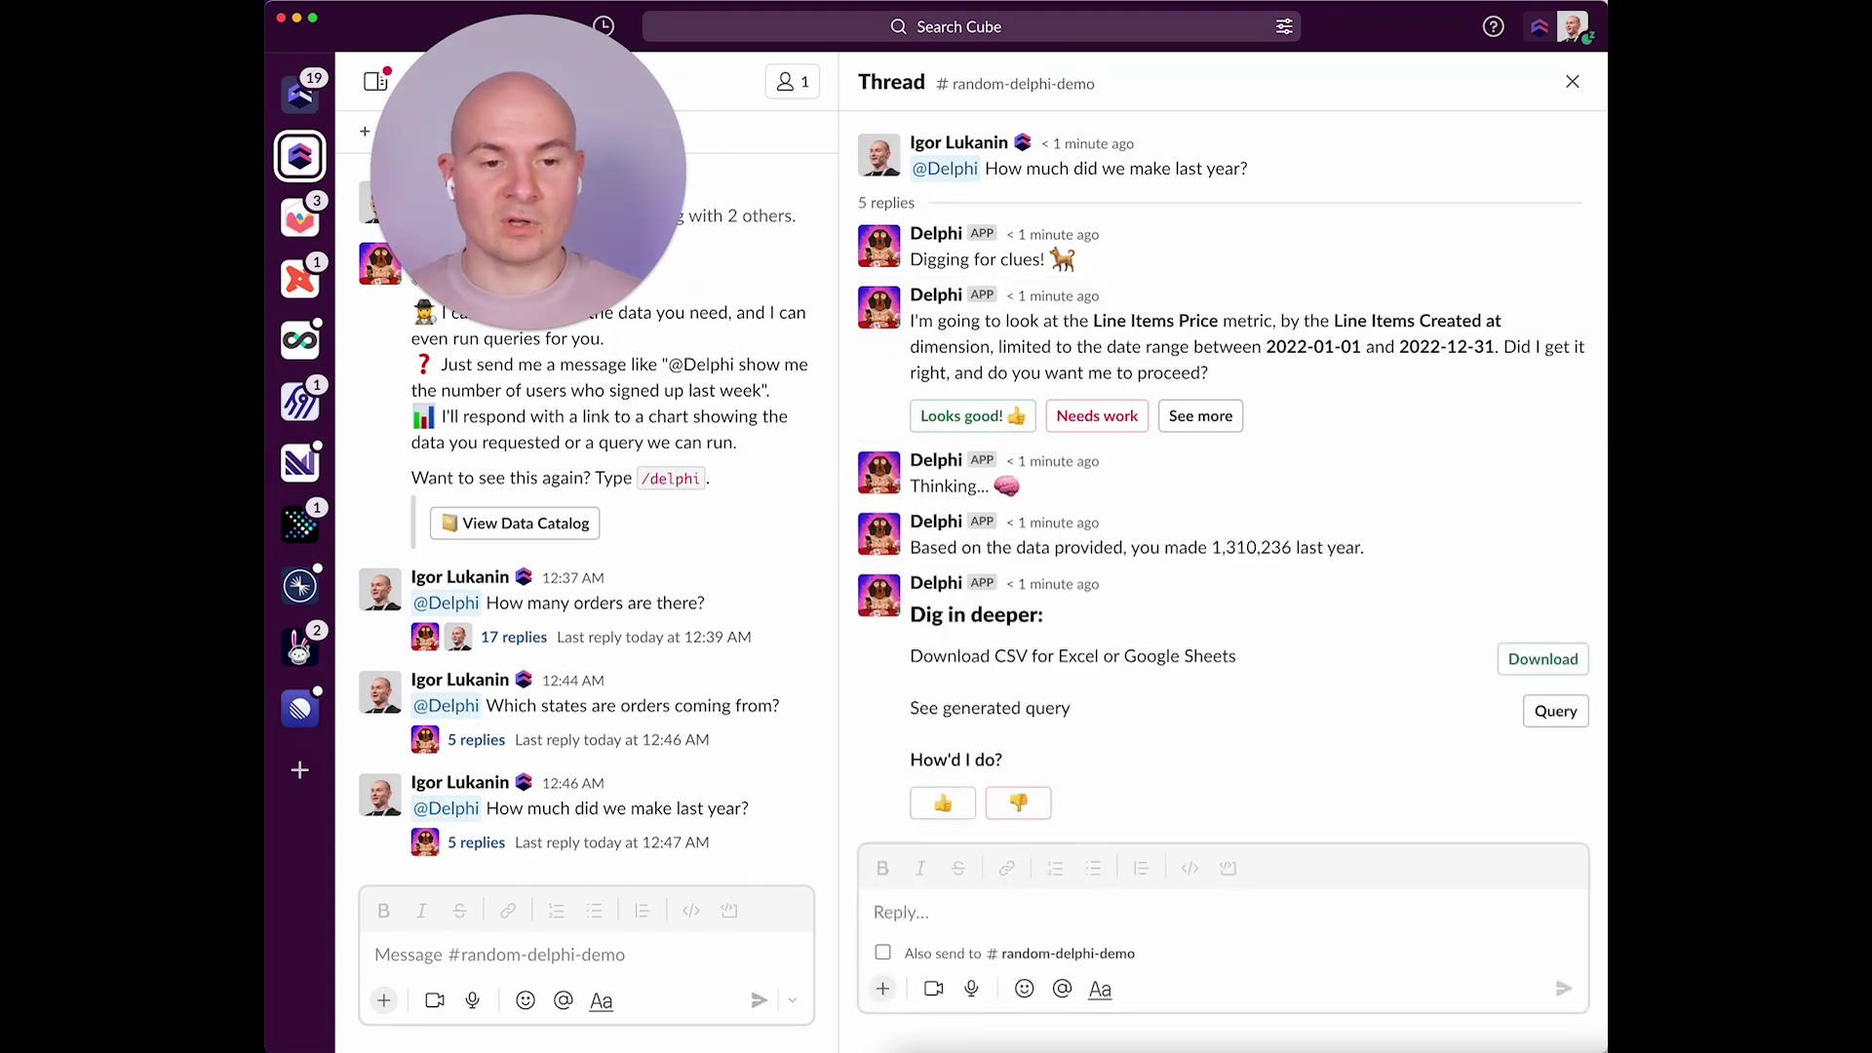
key(super+Tab)
click(536, 929)
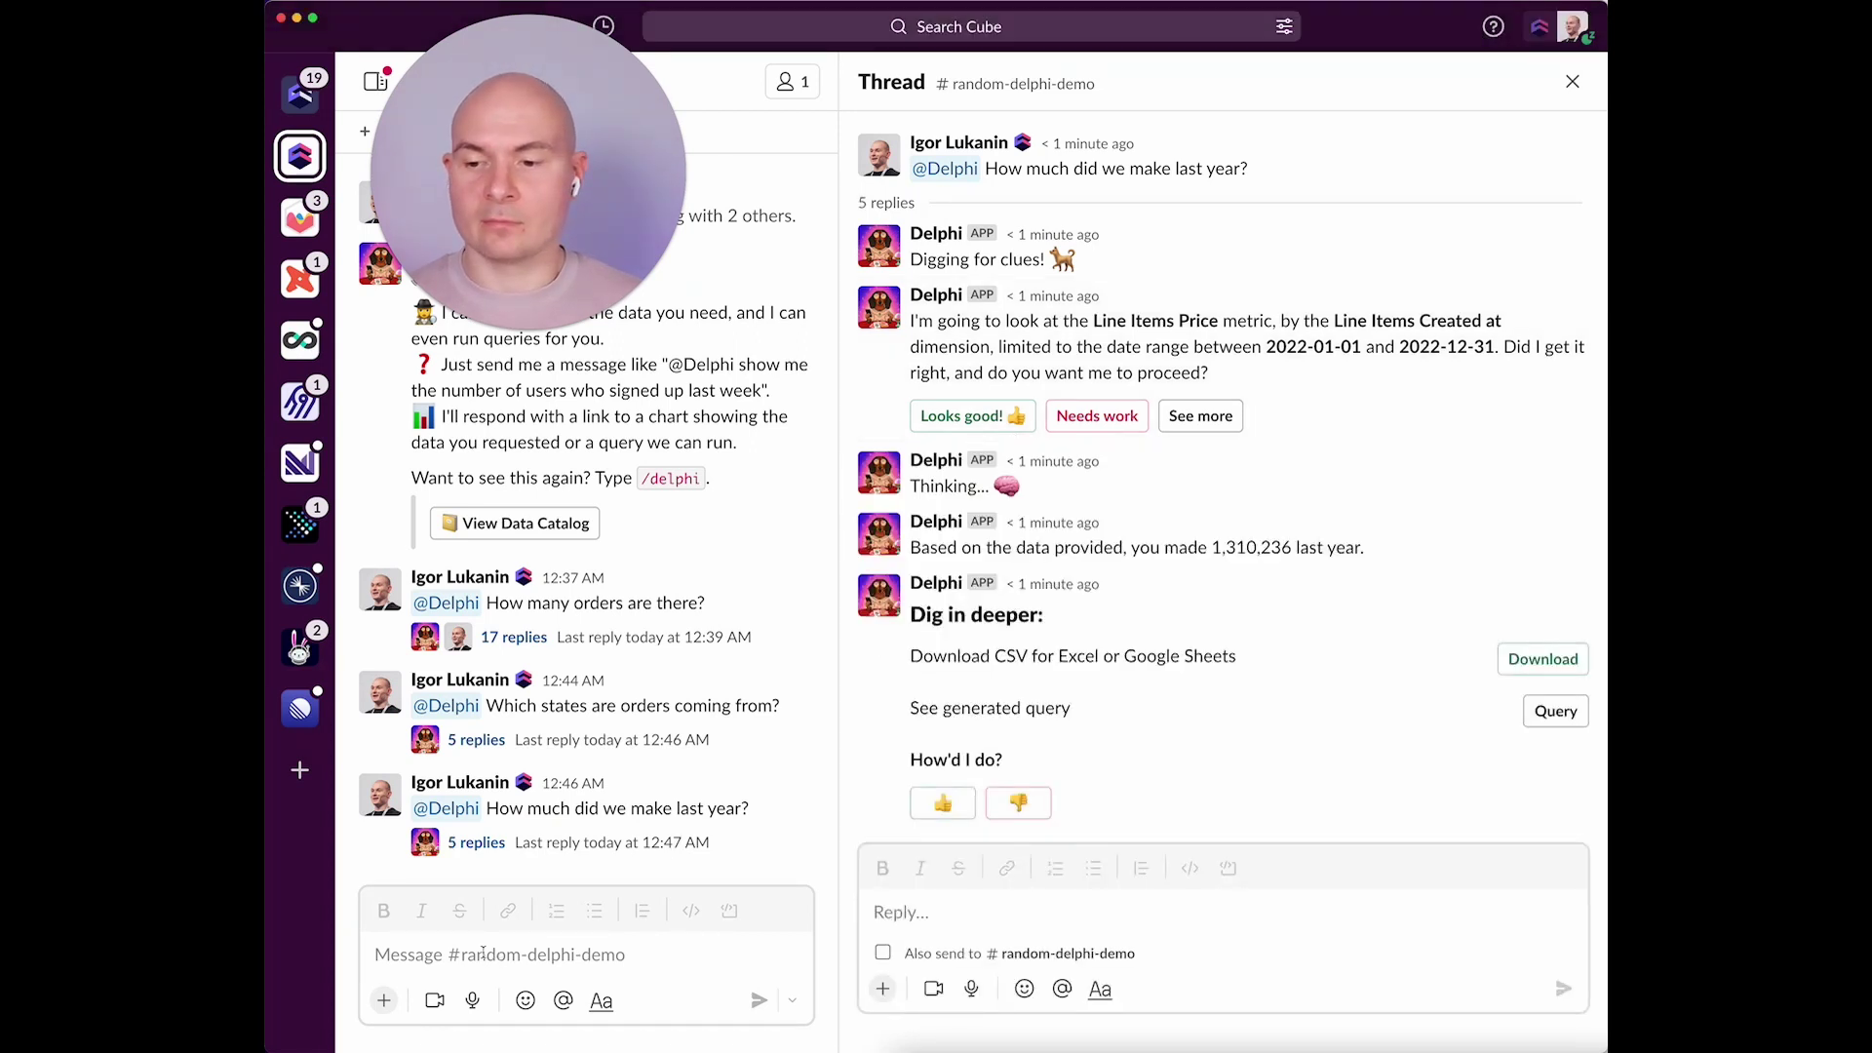
text(@Delphi Are there more male or female customers?)
key(Return)
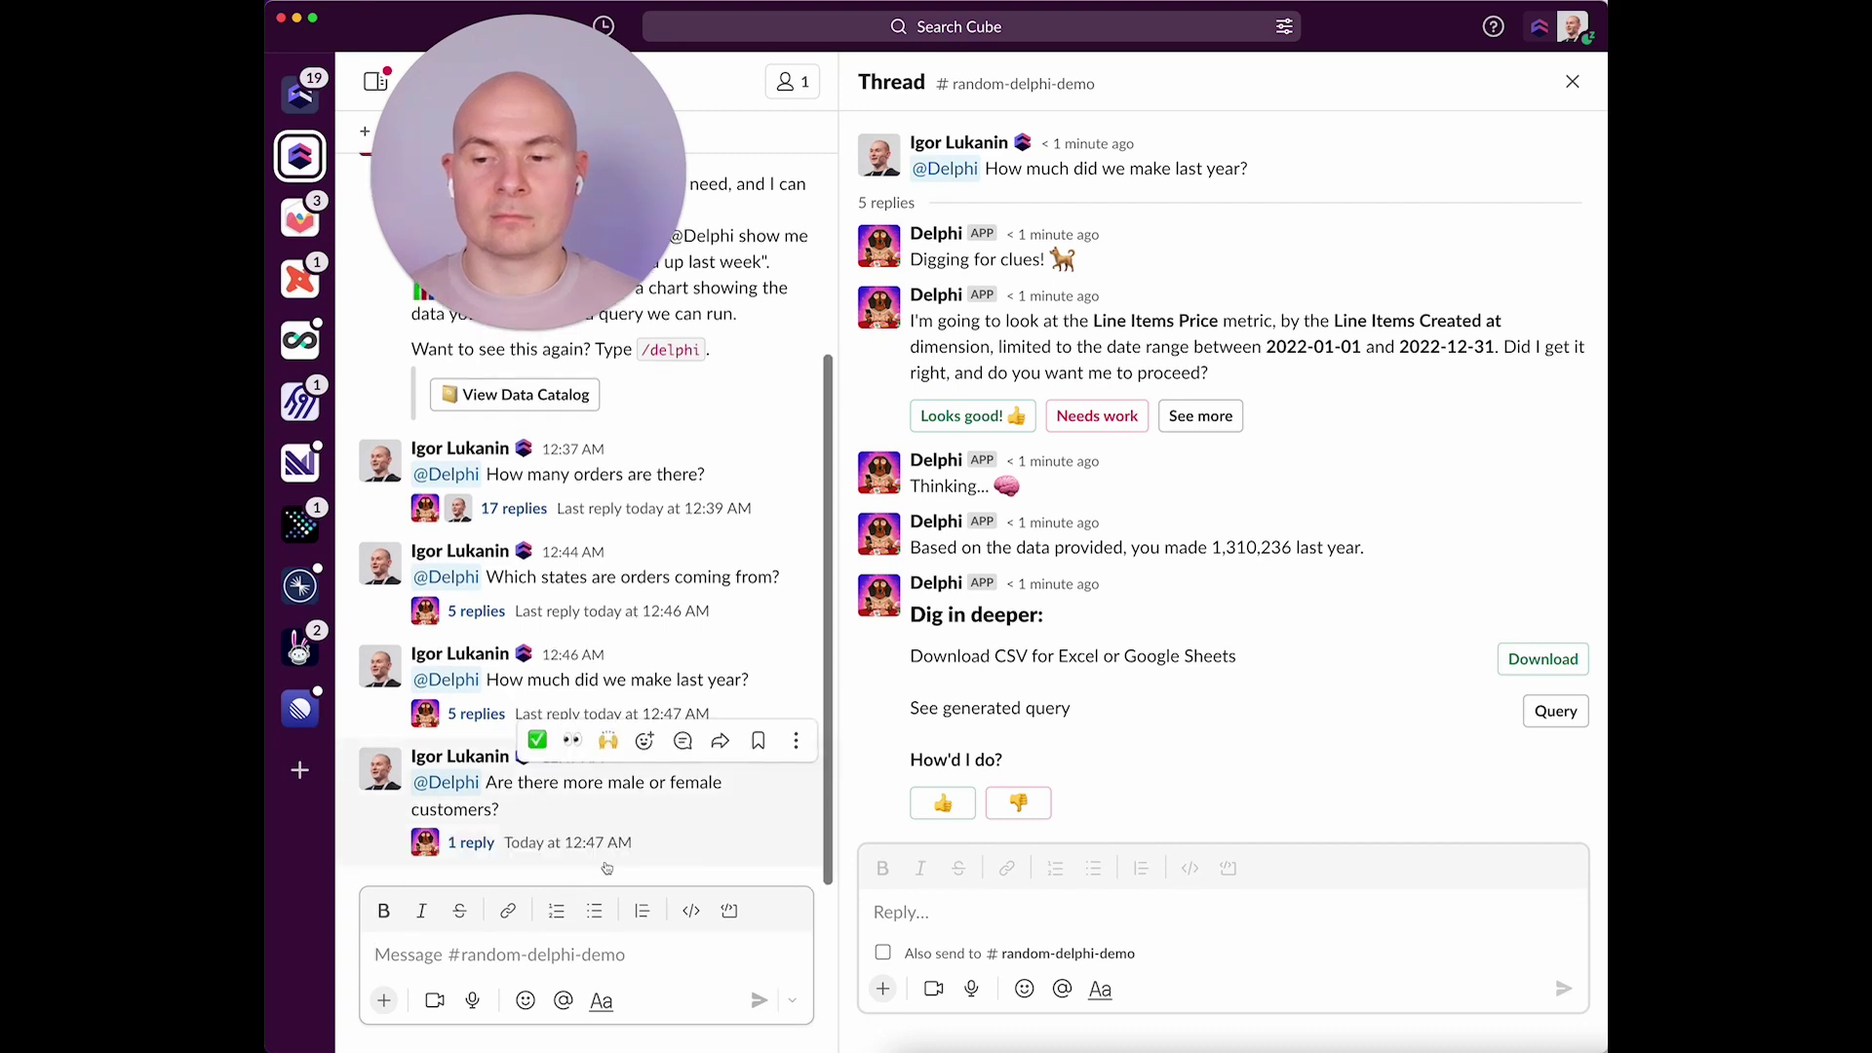
click(597, 844)
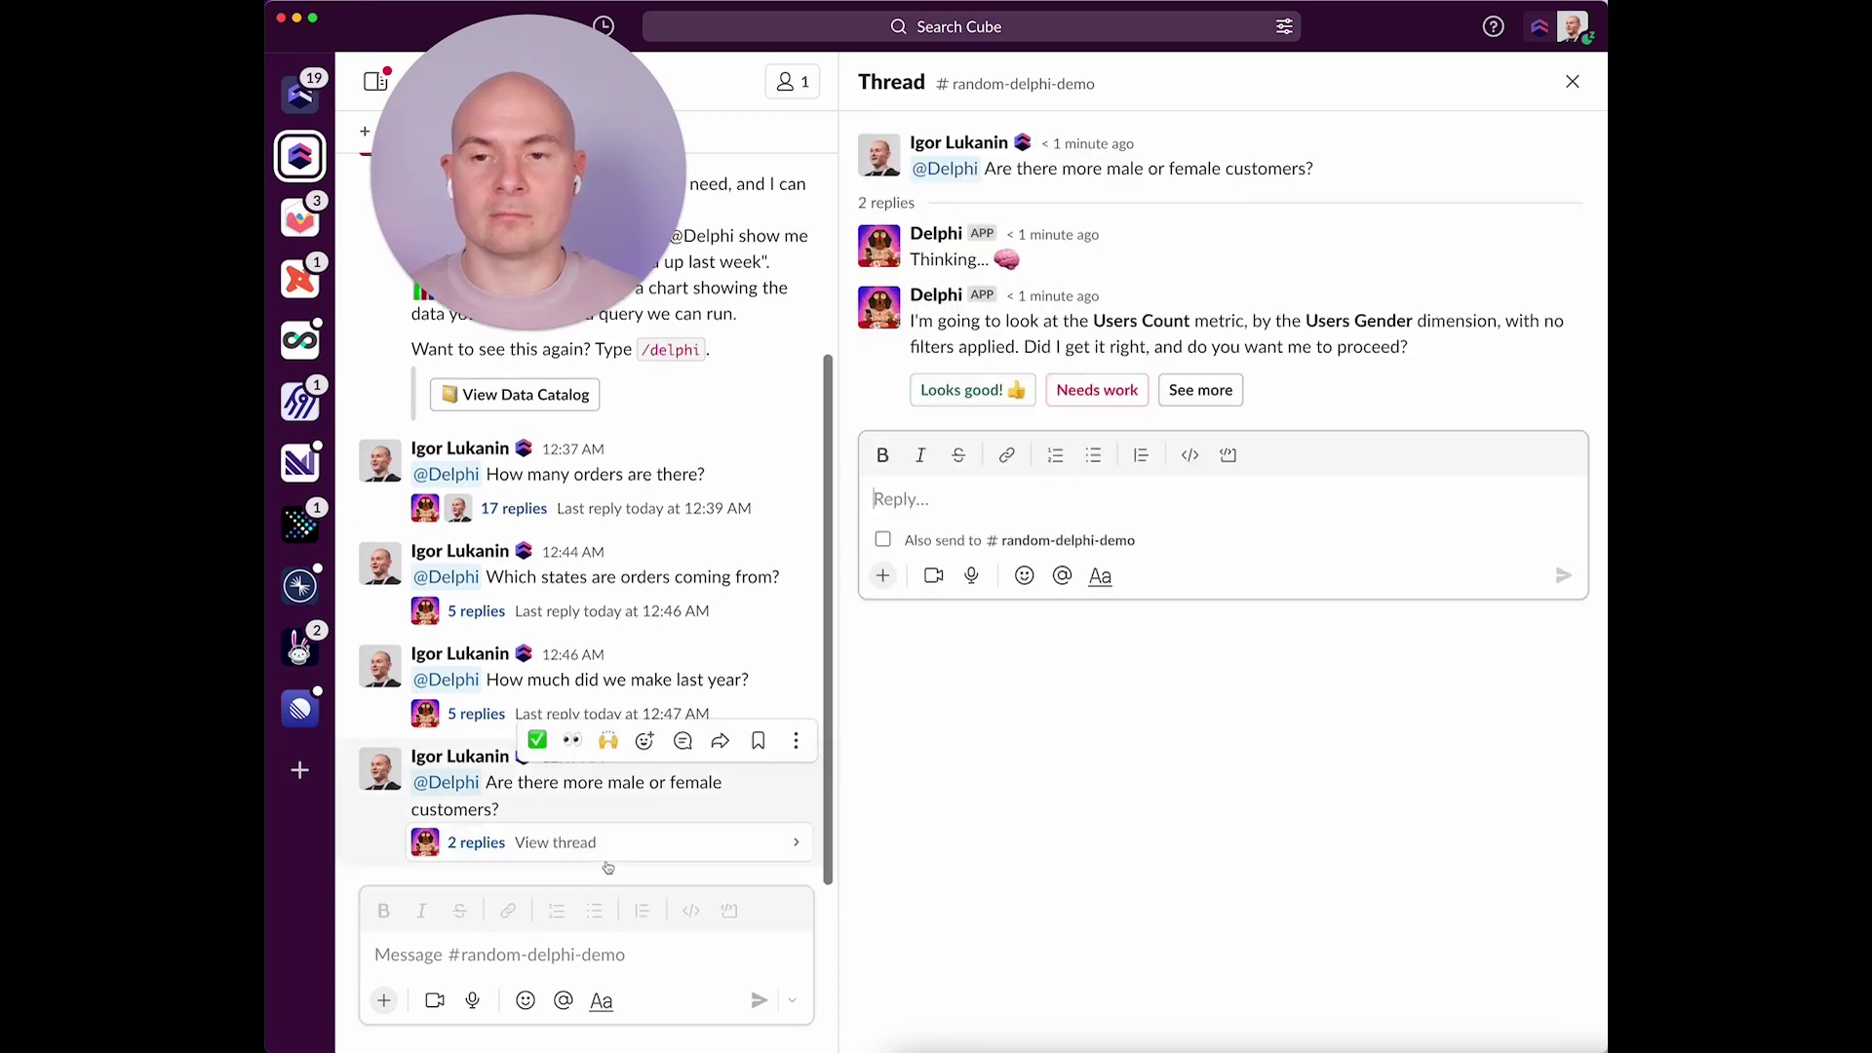
click(966, 402)
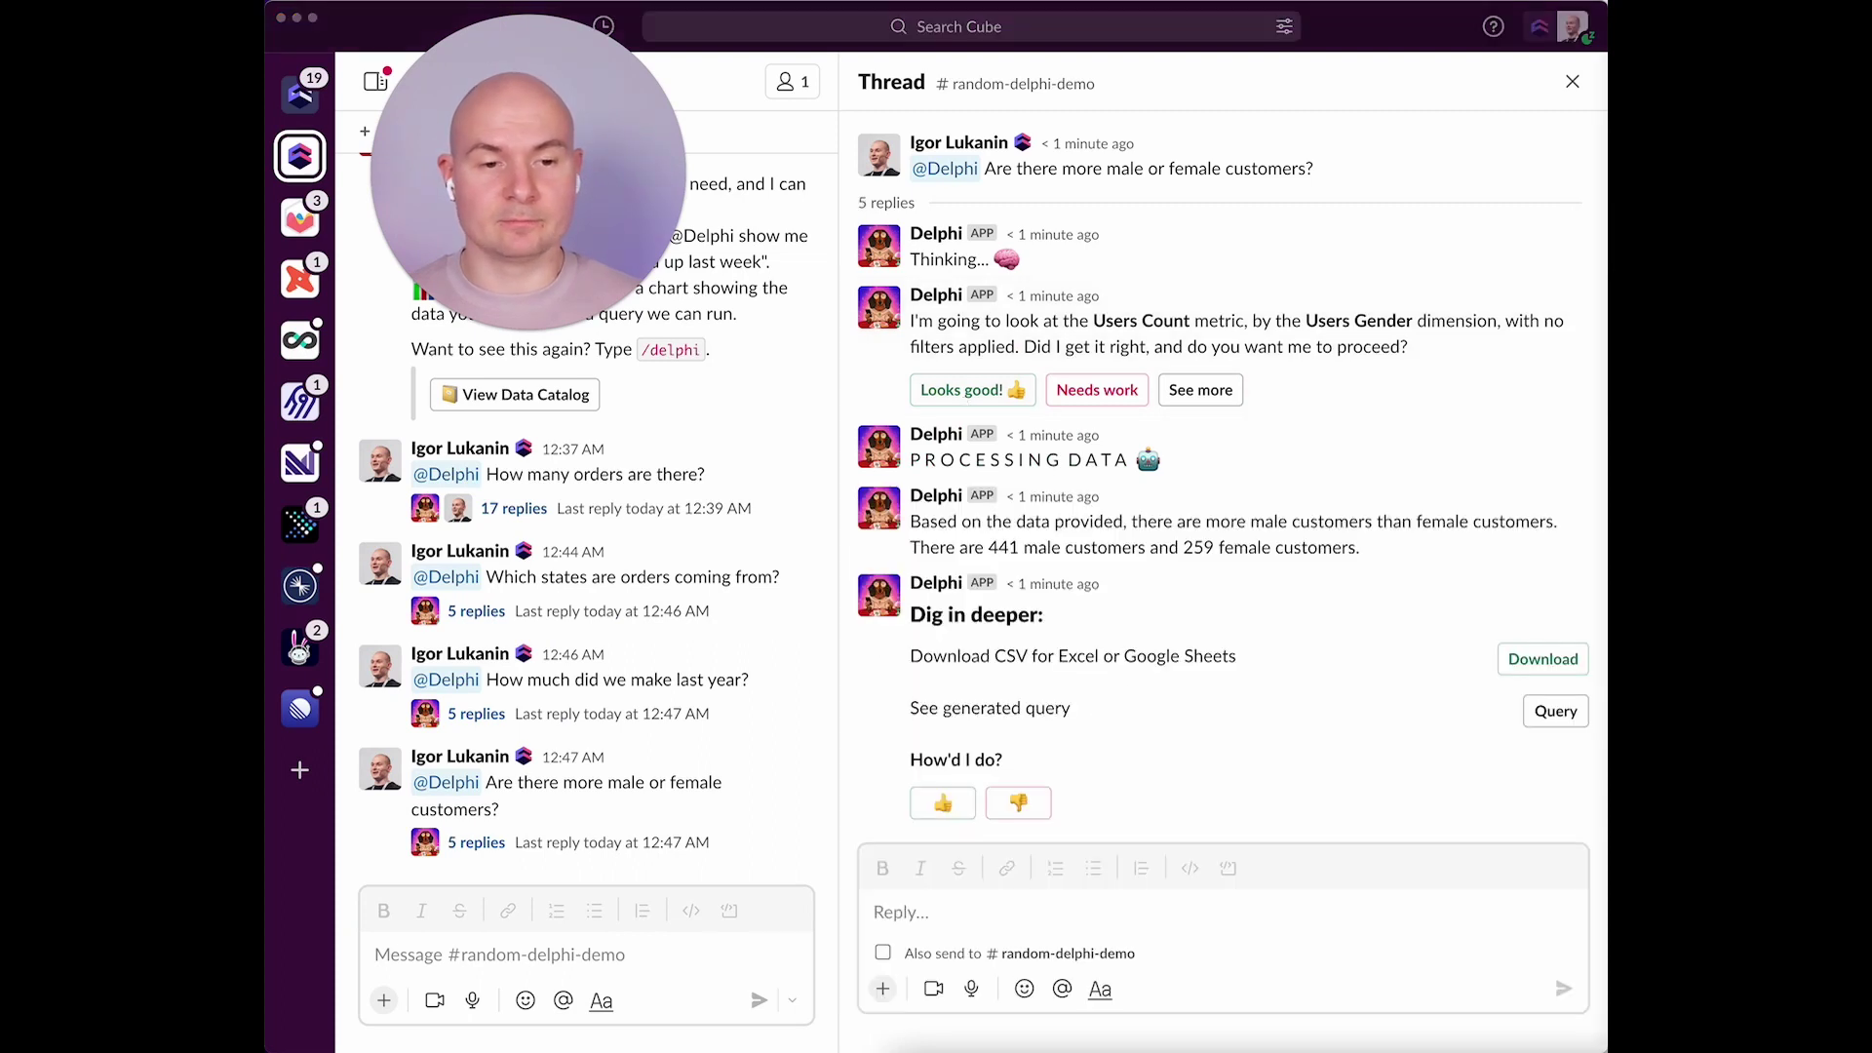
click(516, 960)
text(@Delphi Show me top 10 suppliers by order count)
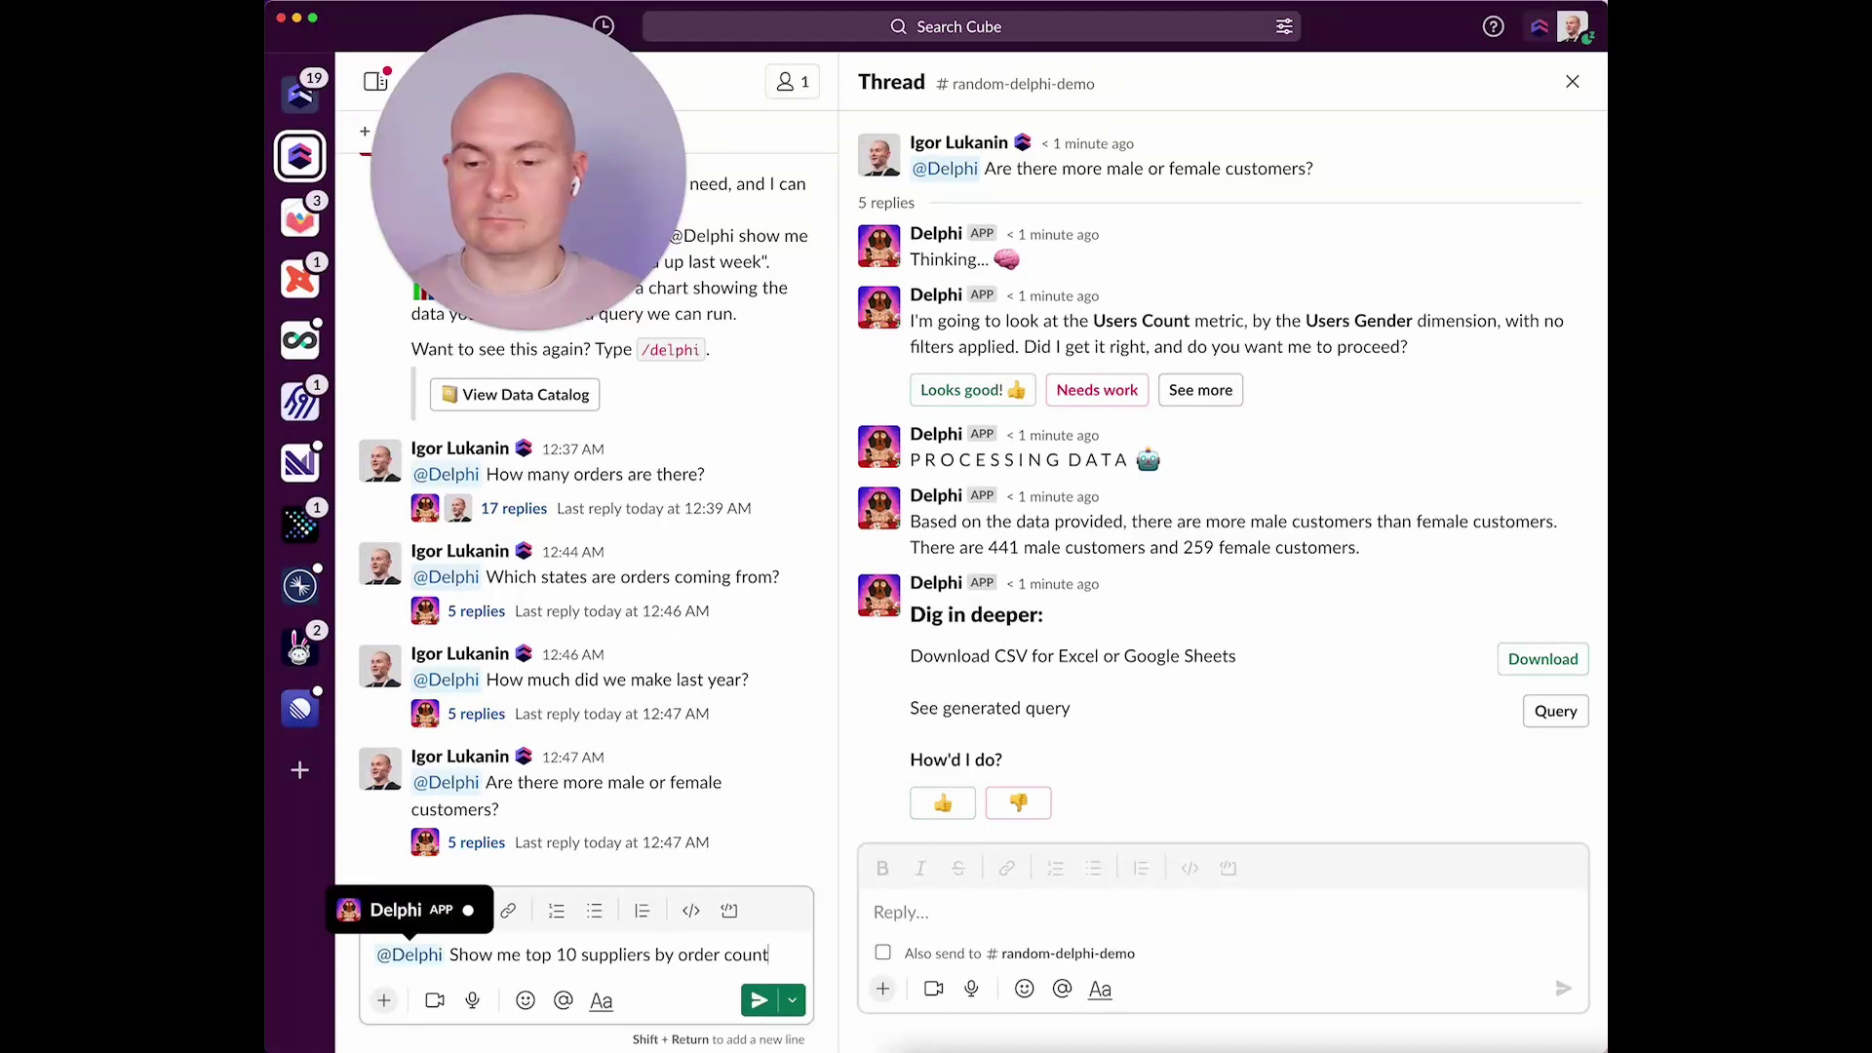
key(Return)
click(602, 844)
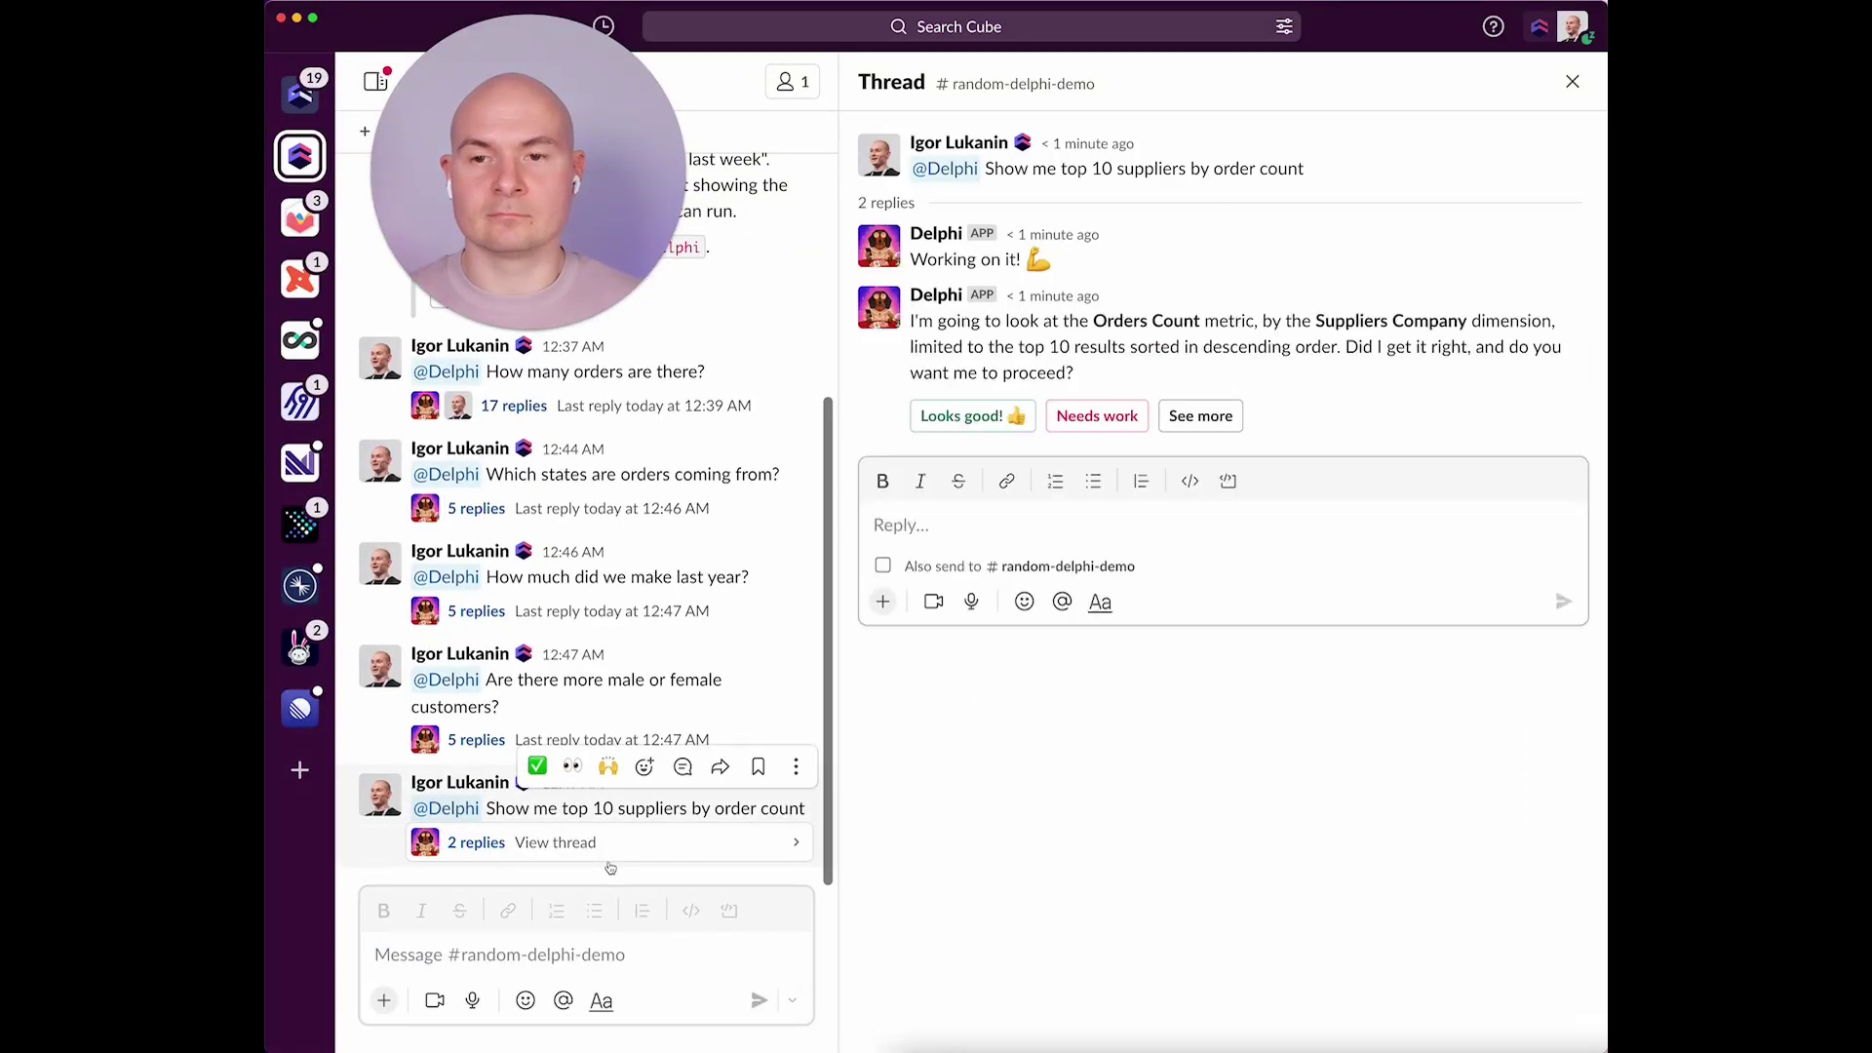
click(989, 419)
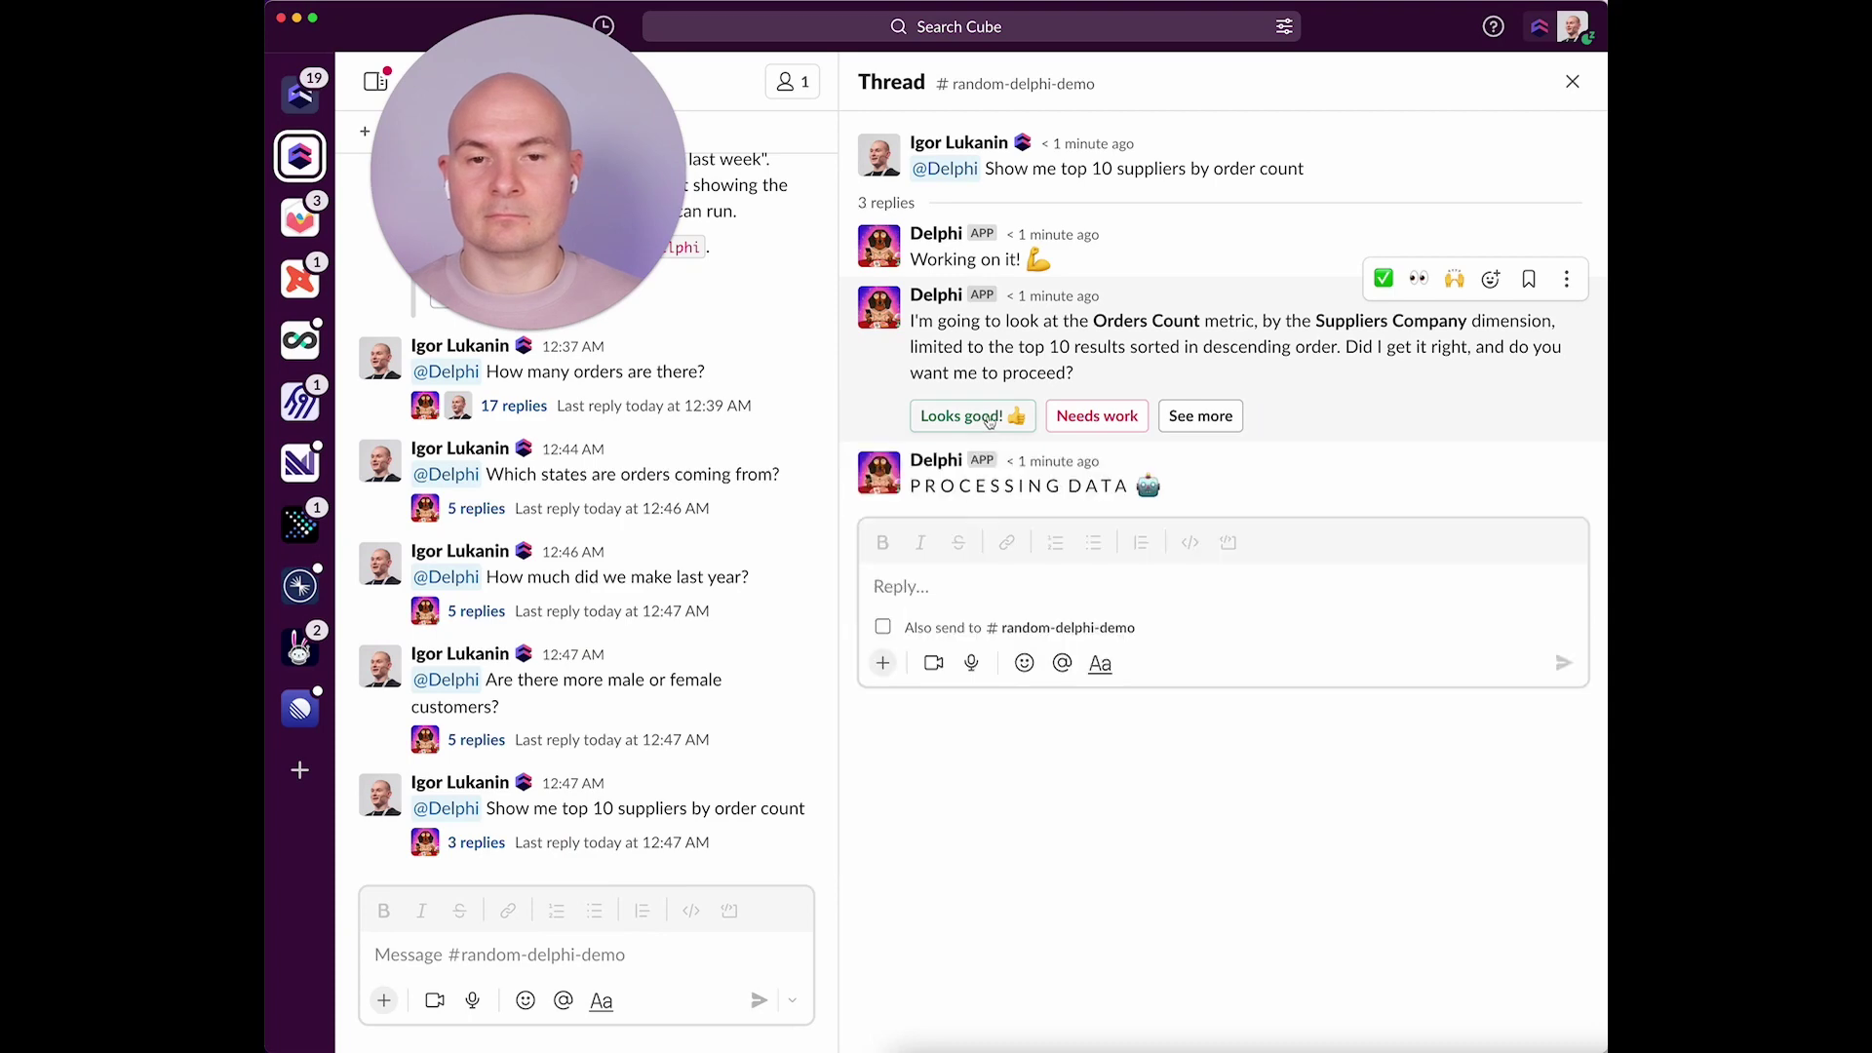
scroll(1489, 460, down, 5)
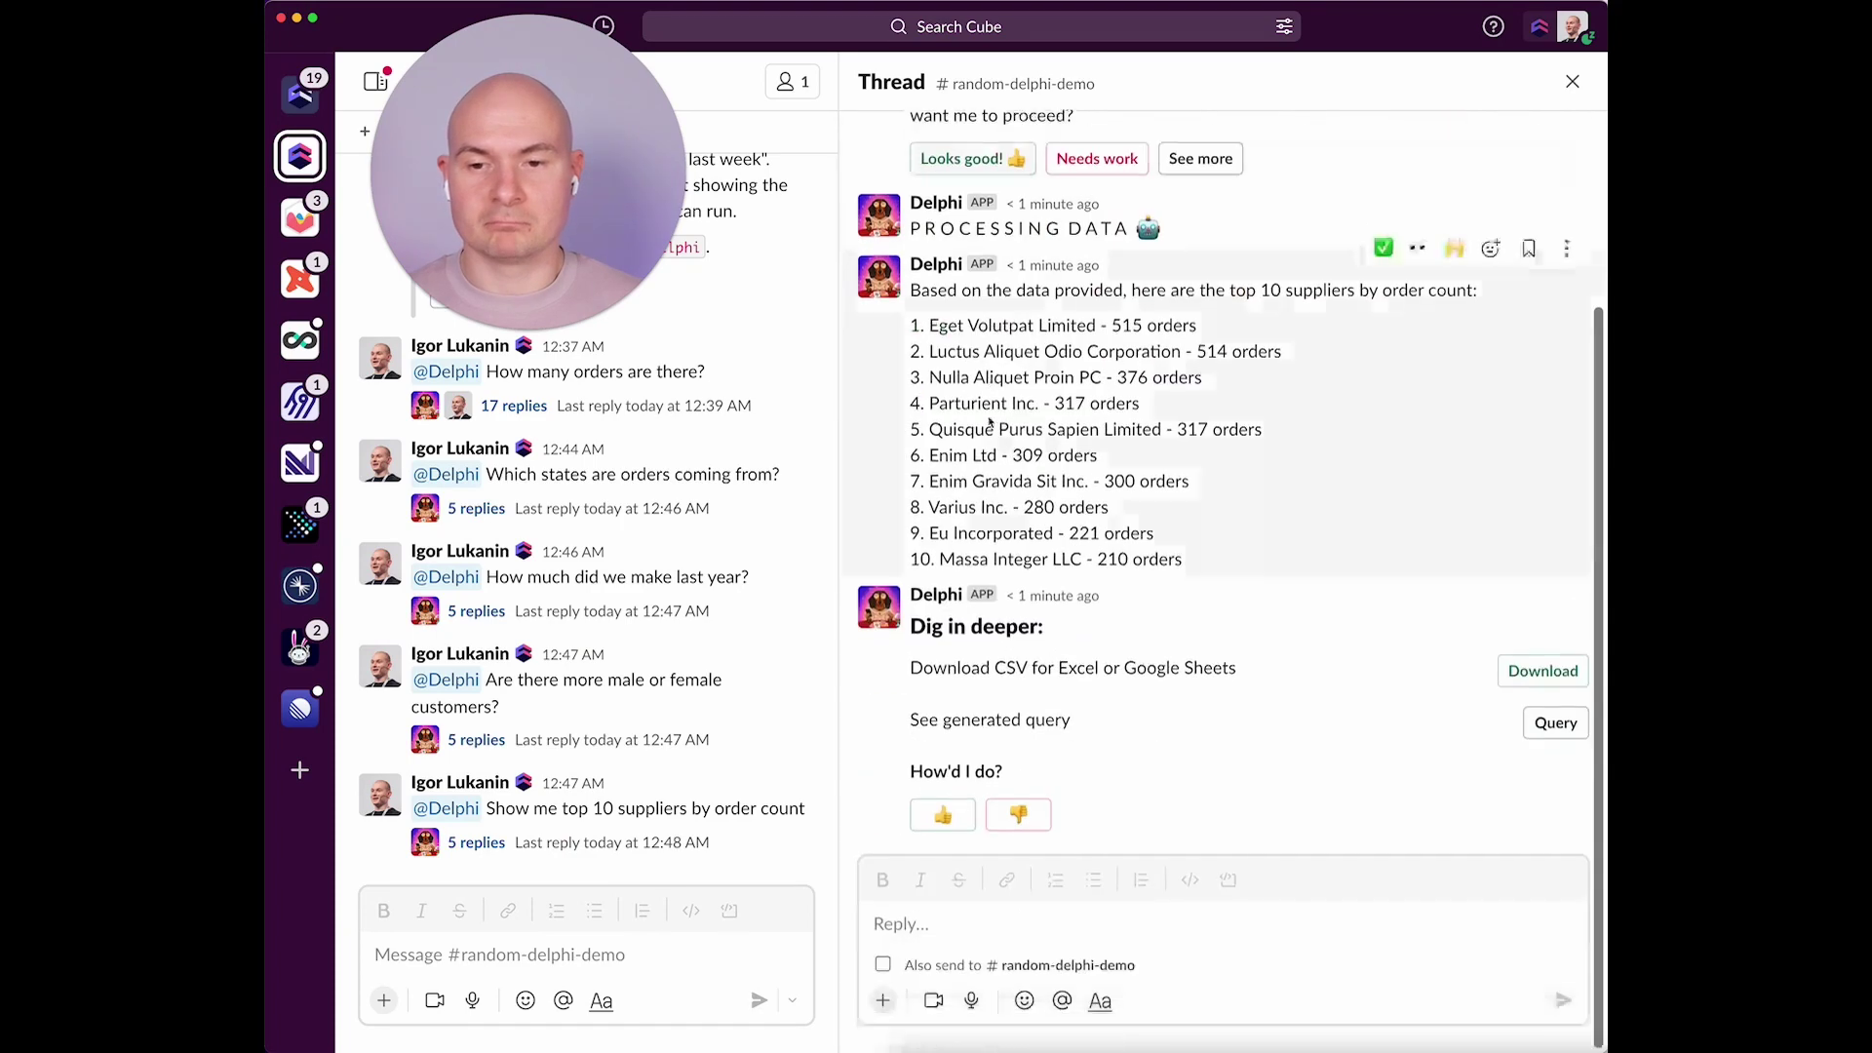